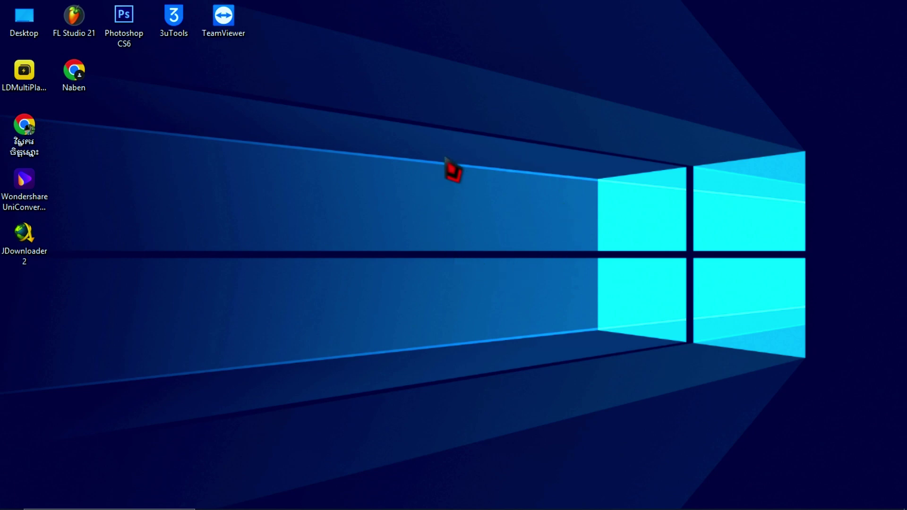
Refresh the desktop from its context menu and drag the Chrome profile shortcut to the centre.
{"action": "right_click", "coordinate": [452, 190]}
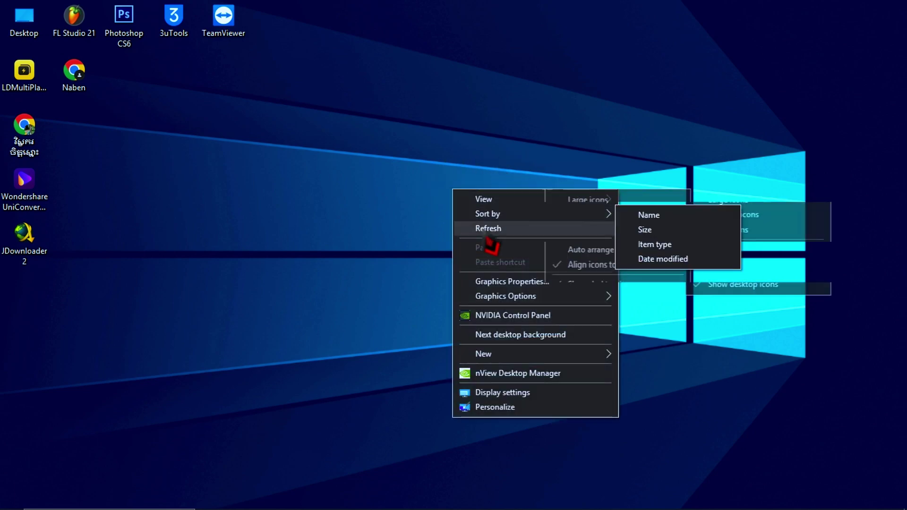
{"action": "left_click", "coordinate": [482, 227]}
{"action": "left_click_drag", "start_coordinate": [78, 75], "coordinate": [458, 203]}
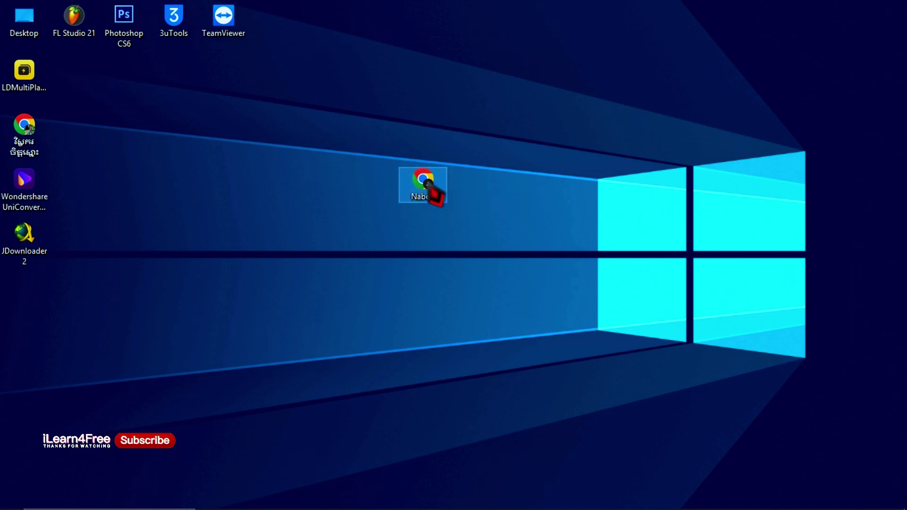
Launch Chrome, search Google for 'Gmail' and open the Email - Gmail result to reach the inbox.
{"action": "double_click", "coordinate": [430, 191]}
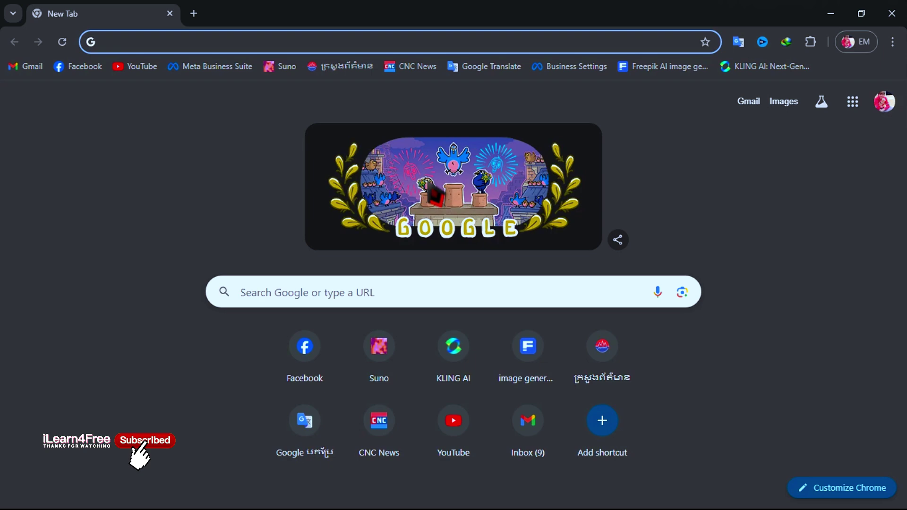
{"action": "left_click", "coordinate": [132, 42]}
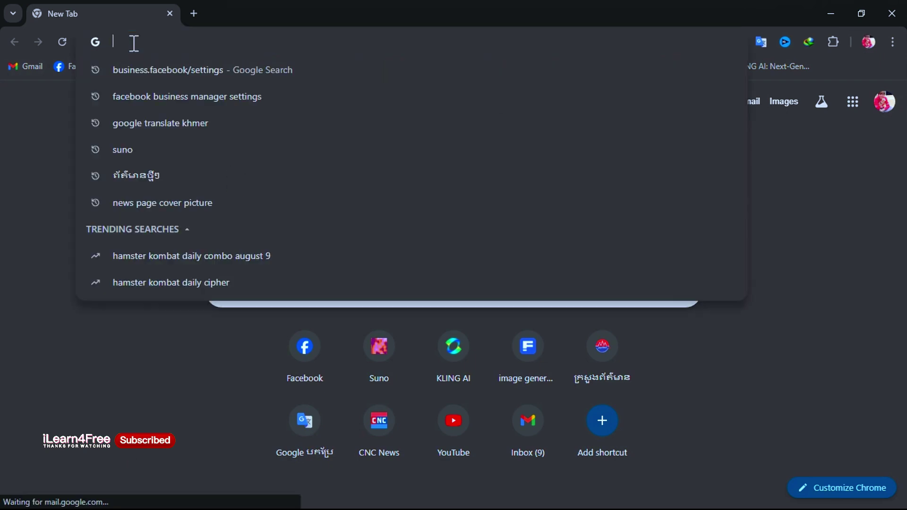
{"action": "type", "text": "Gmail"}
{"action": "key", "text": "Return"}
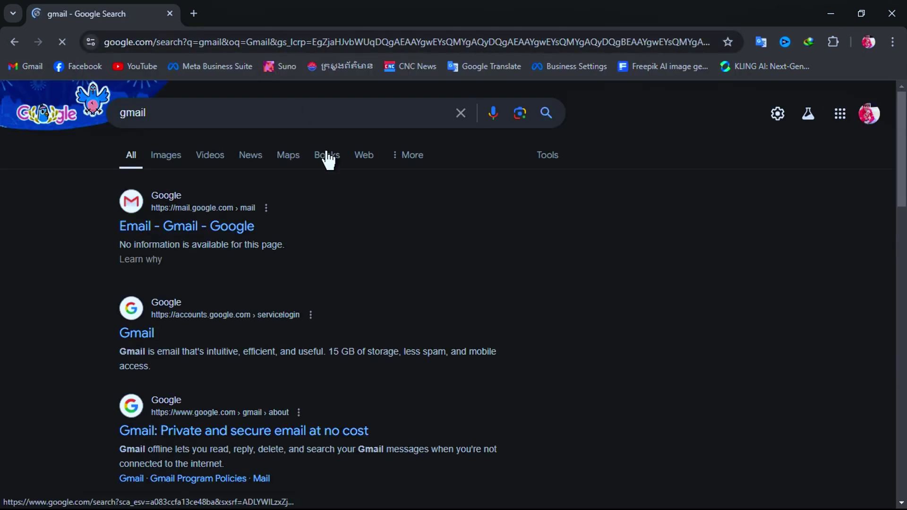
{"action": "left_click", "coordinate": [181, 240]}
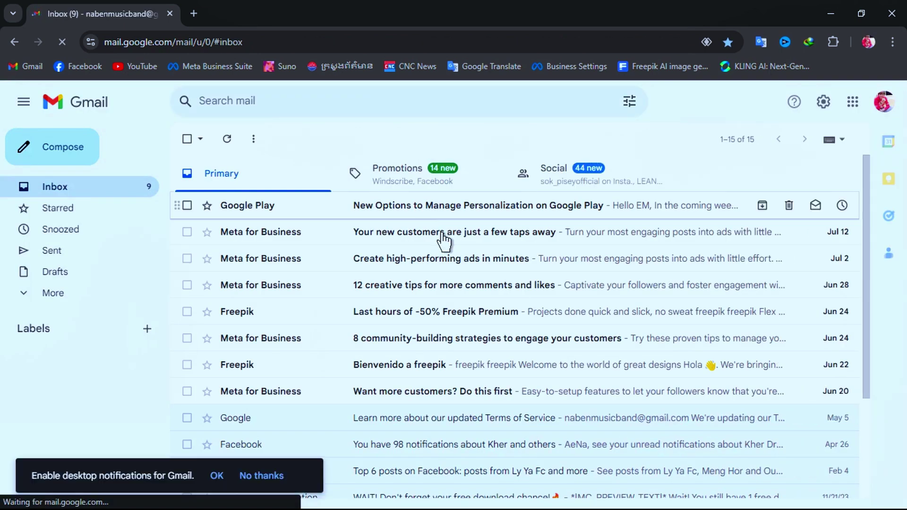
From the avatar's account panel, start adding another Google account in a new sign-in tab.
{"action": "left_click", "coordinate": [882, 103]}
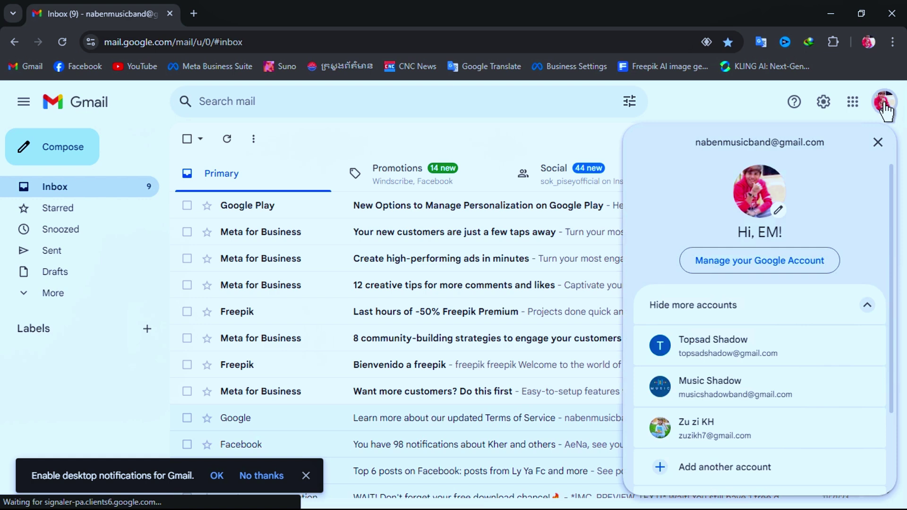
{"action": "left_click_drag", "start_coordinate": [825, 146], "coordinate": [717, 147]}
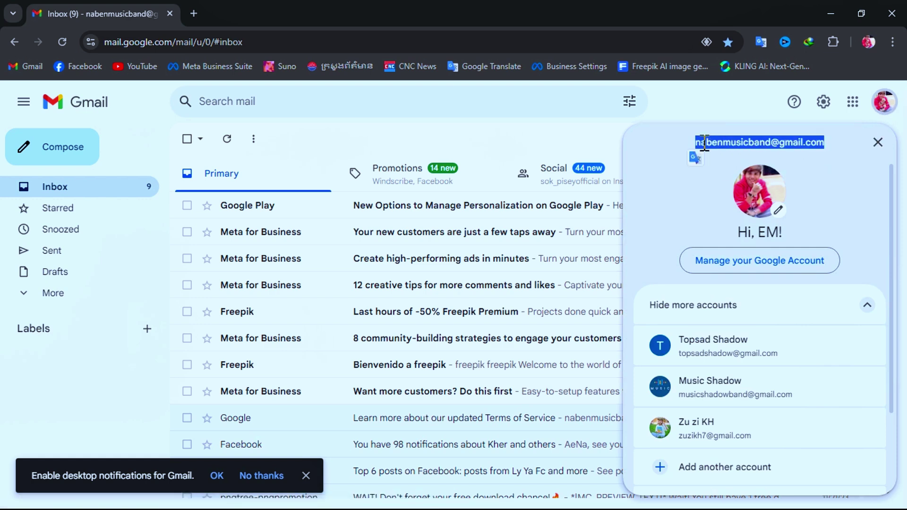
{"action": "left_click", "coordinate": [815, 150]}
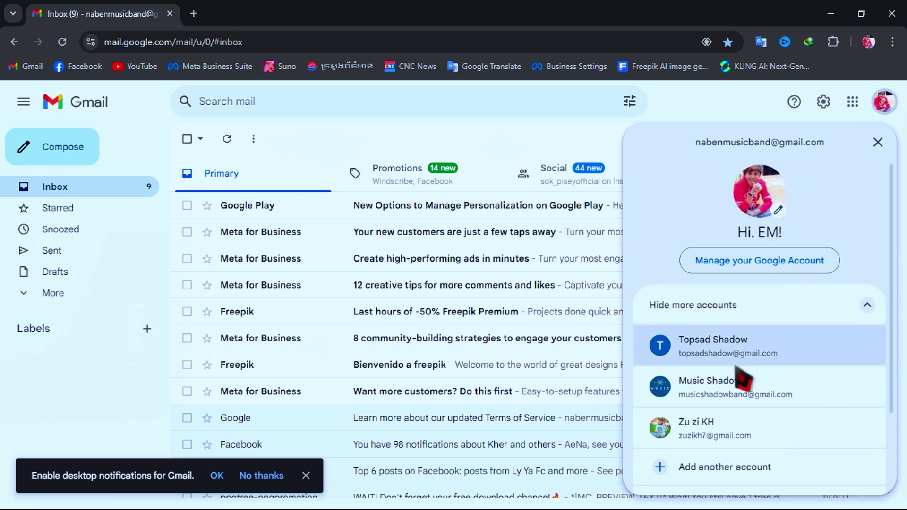
{"action": "scroll", "coordinate": [723, 411], "scroll_direction": "down", "scroll_amount": 2}
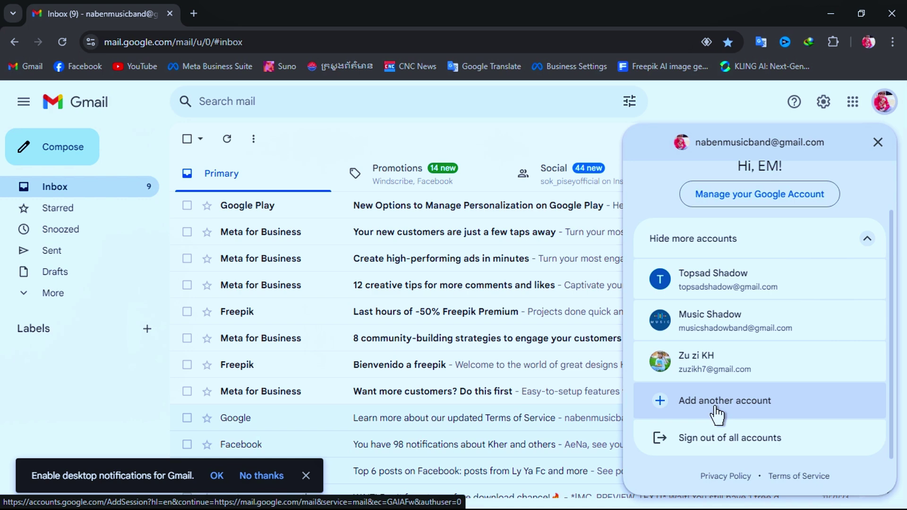
{"action": "left_click", "coordinate": [719, 417]}
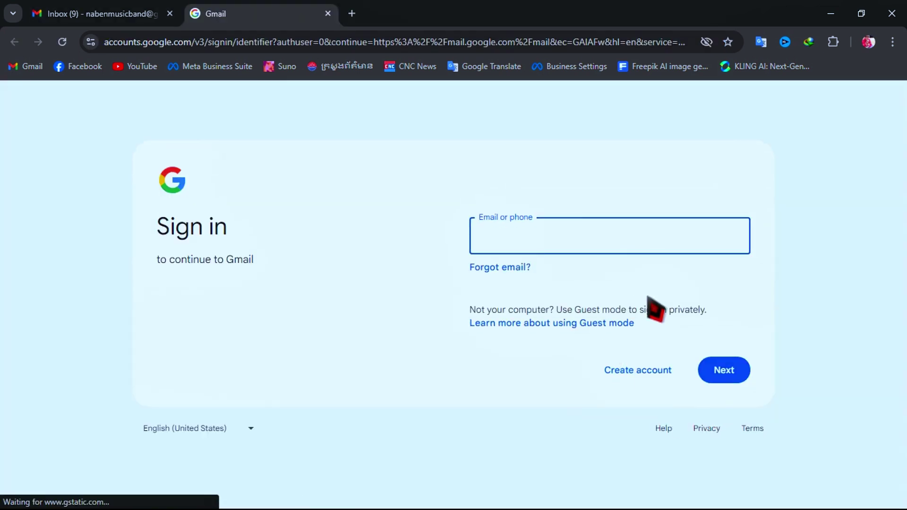
Begin creating a Google account for personal use.
{"action": "left_click", "coordinate": [644, 371]}
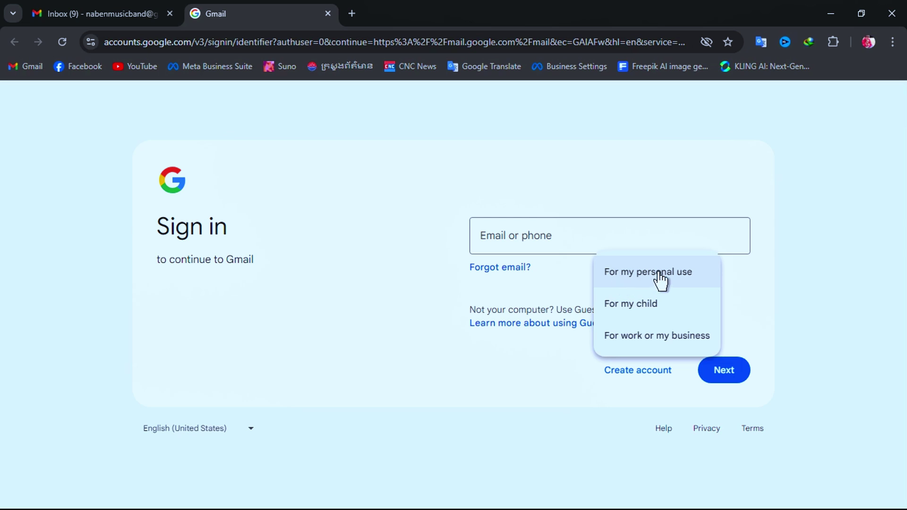
{"action": "left_click", "coordinate": [659, 276]}
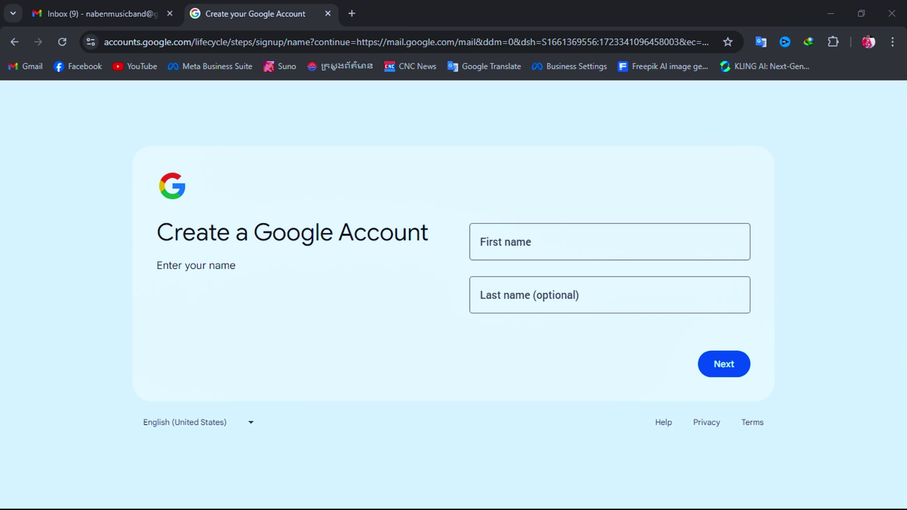
Paste the first name into the First name field and continue to the birthday step.
{"action": "left_click", "coordinate": [515, 246]}
{"action": "right_click", "coordinate": [508, 245]}
{"action": "left_click", "coordinate": [566, 373]}
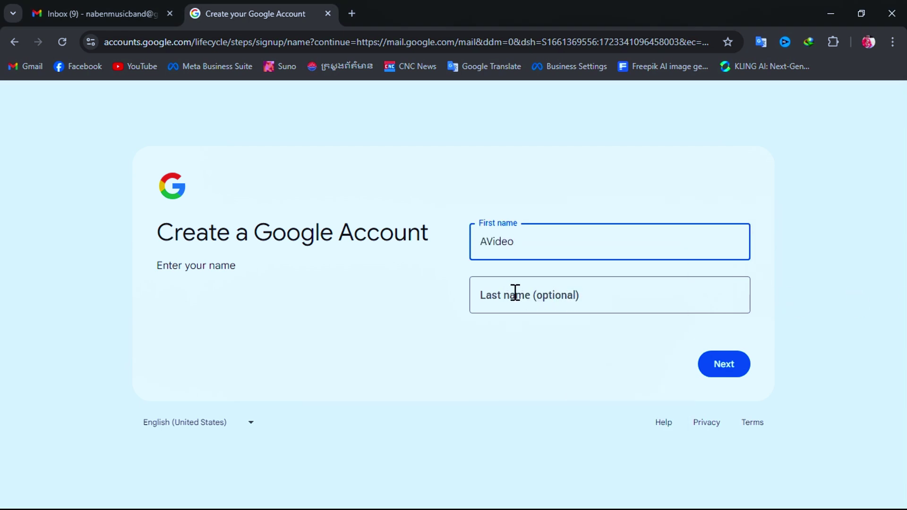
{"action": "left_click", "coordinate": [722, 375]}
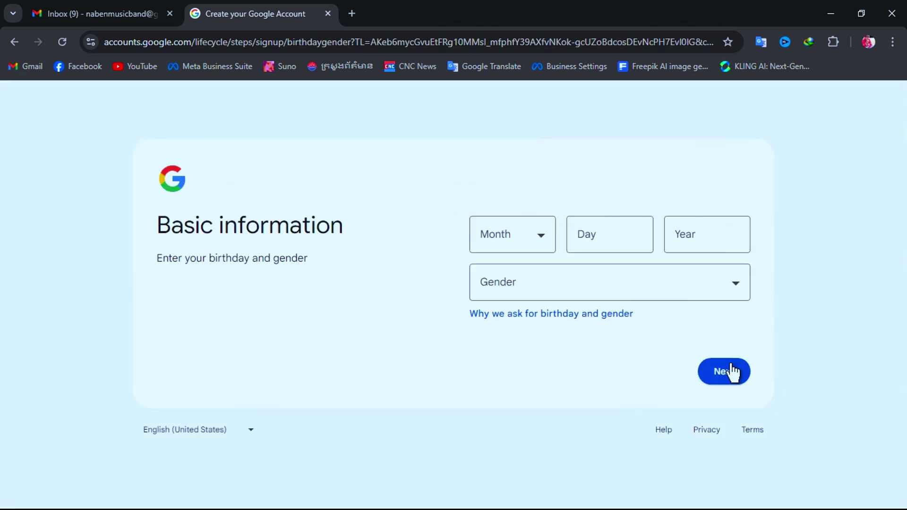
{"action": "left_click", "coordinate": [544, 243]}
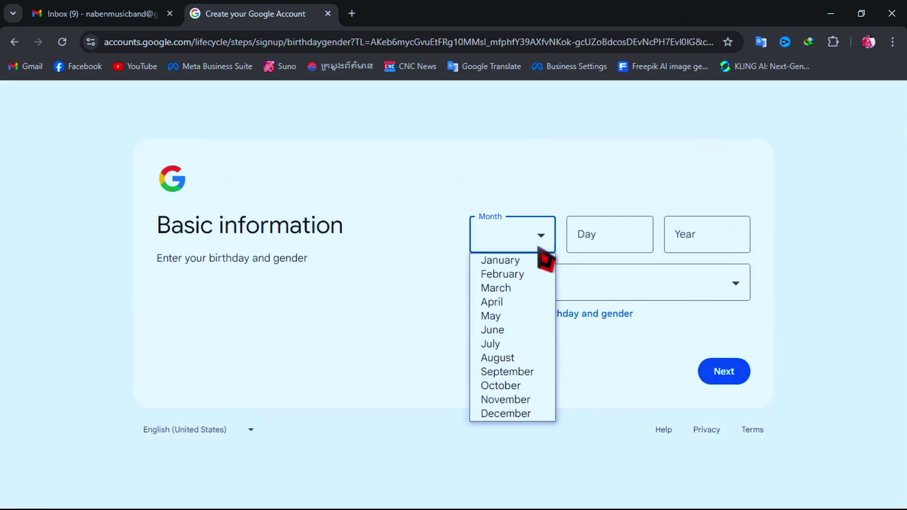
{"action": "left_click", "coordinate": [515, 378]}
{"action": "left_click", "coordinate": [600, 243]}
{"action": "type", "text": "15"}
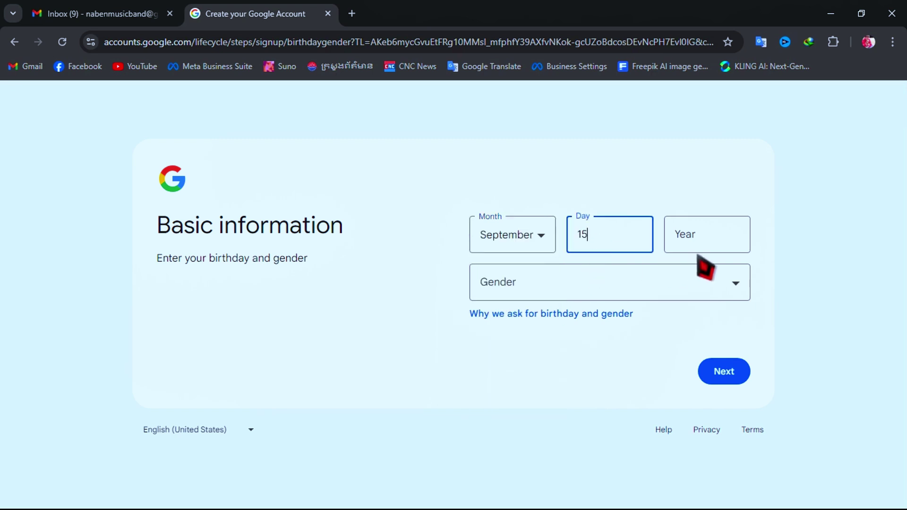
{"action": "left_click", "coordinate": [709, 238]}
{"action": "type", "text": "1999"}
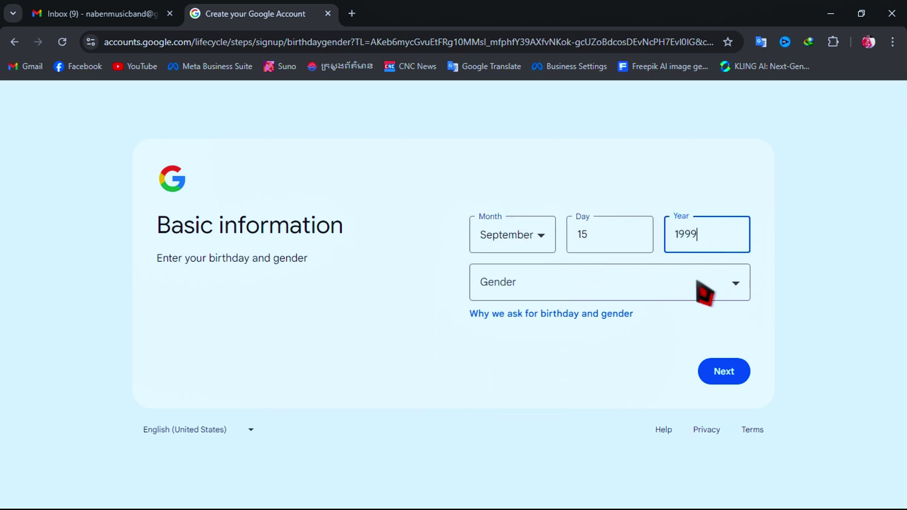
{"action": "left_click", "coordinate": [706, 292]}
{"action": "left_click", "coordinate": [588, 322]}
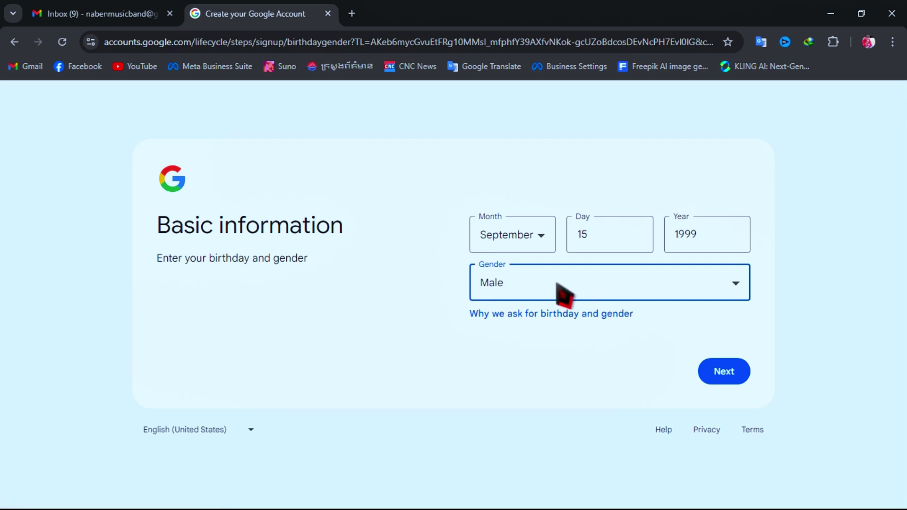
{"action": "left_click", "coordinate": [725, 383]}
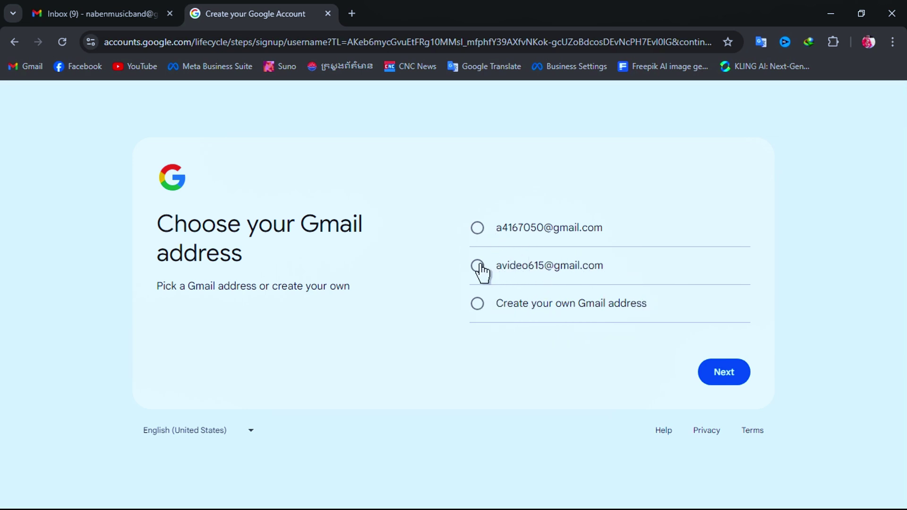
Choose a custom Gmail address, enter a username and submit it for checking.
{"action": "left_click", "coordinate": [478, 305]}
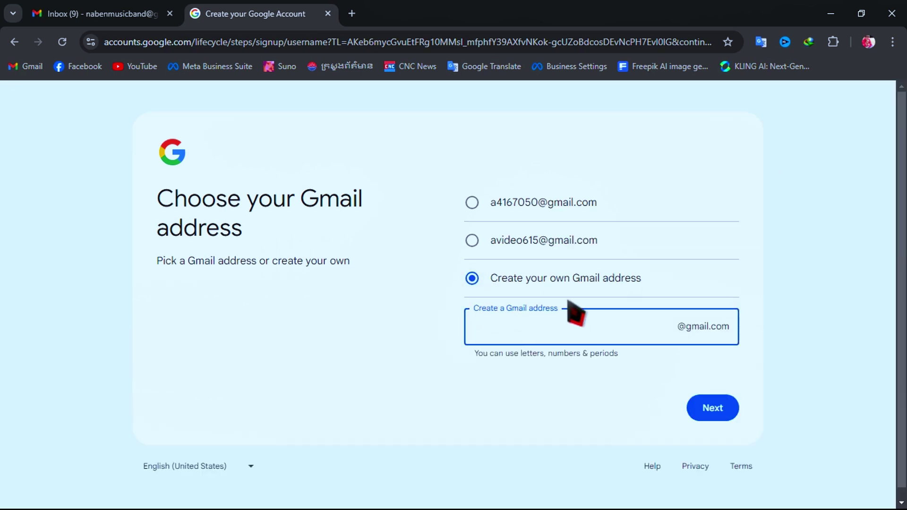
{"action": "type", "text": "avideo.info"}
{"action": "left_click", "coordinate": [540, 330]}
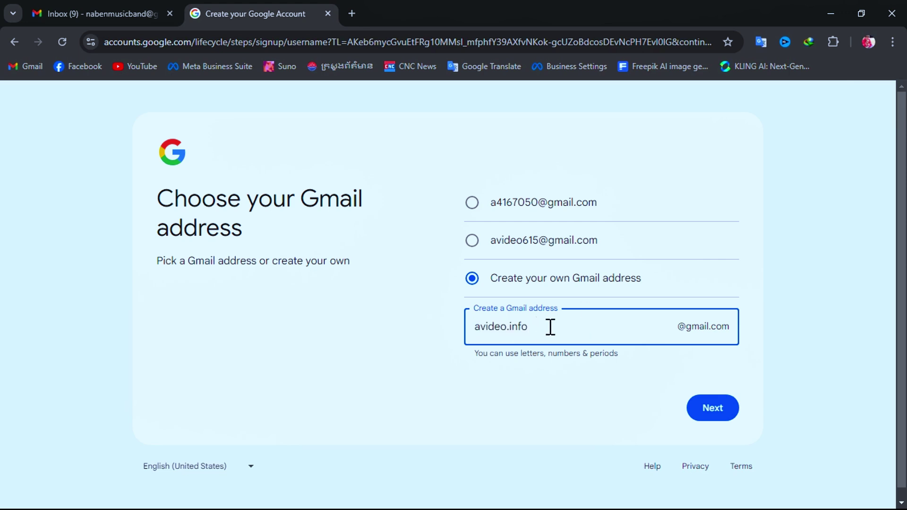
{"action": "left_click", "coordinate": [713, 411]}
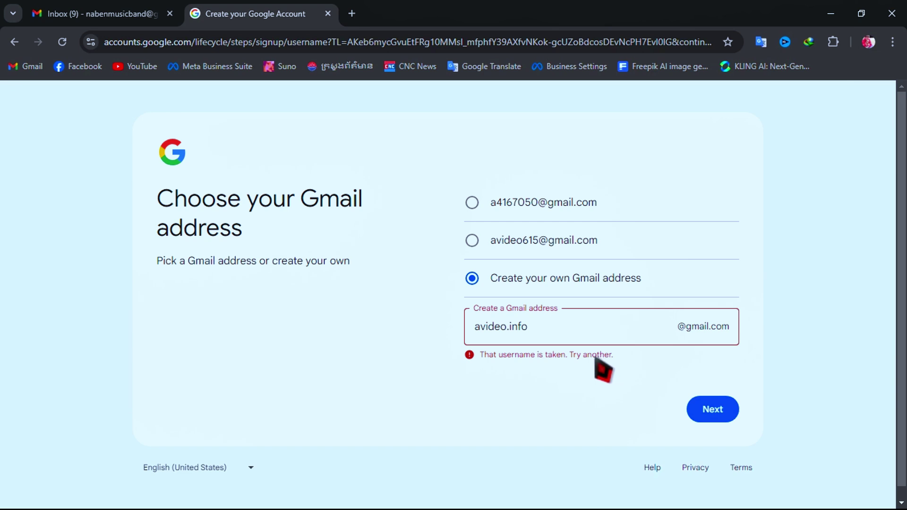
Revise the taken username to a new address and submit it, reaching the password step.
{"action": "left_click", "coordinate": [550, 330]}
{"action": "type", "text": "shadow"}
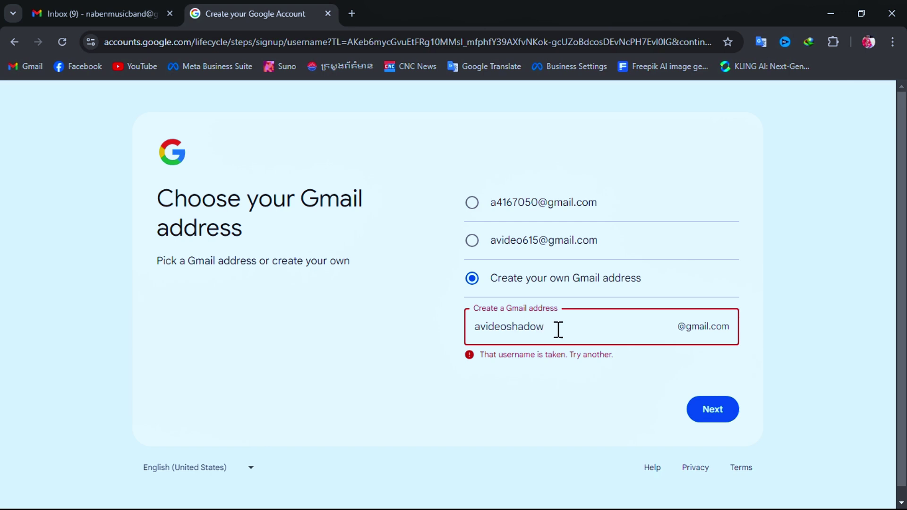
{"action": "left_click_drag", "start_coordinate": [559, 330], "coordinate": [465, 328]}
{"action": "left_click", "coordinate": [576, 331]}
{"action": "left_click", "coordinate": [711, 413]}
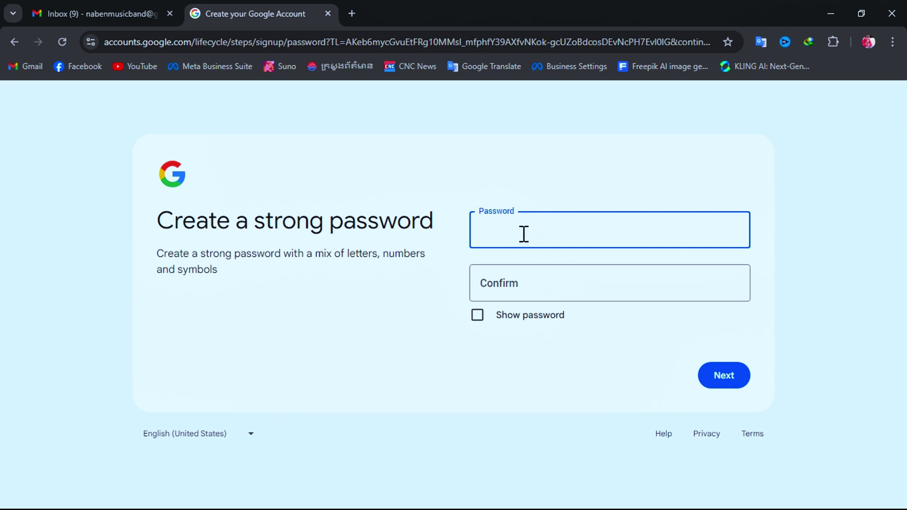
Paste the password into both Password and Confirm fields and continue to the recovery email step.
{"action": "key", "text": "alt+Tab"}
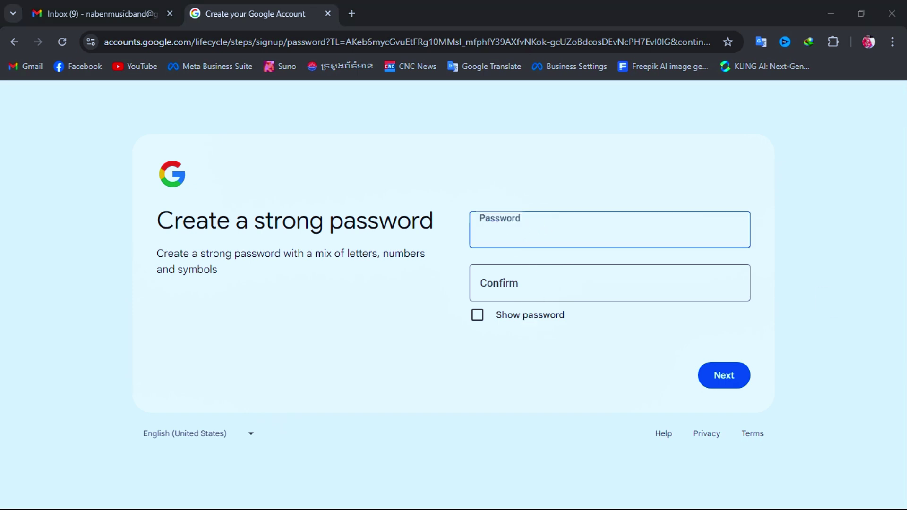
{"action": "right_click", "coordinate": [531, 229]}
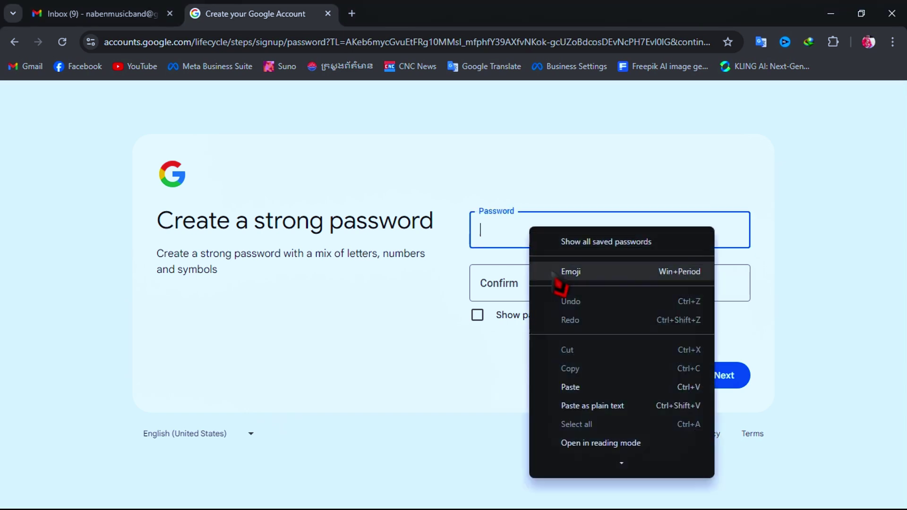
{"action": "left_click", "coordinate": [588, 385]}
{"action": "left_click", "coordinate": [543, 287]}
{"action": "right_click", "coordinate": [543, 286]}
{"action": "left_click", "coordinate": [580, 201]}
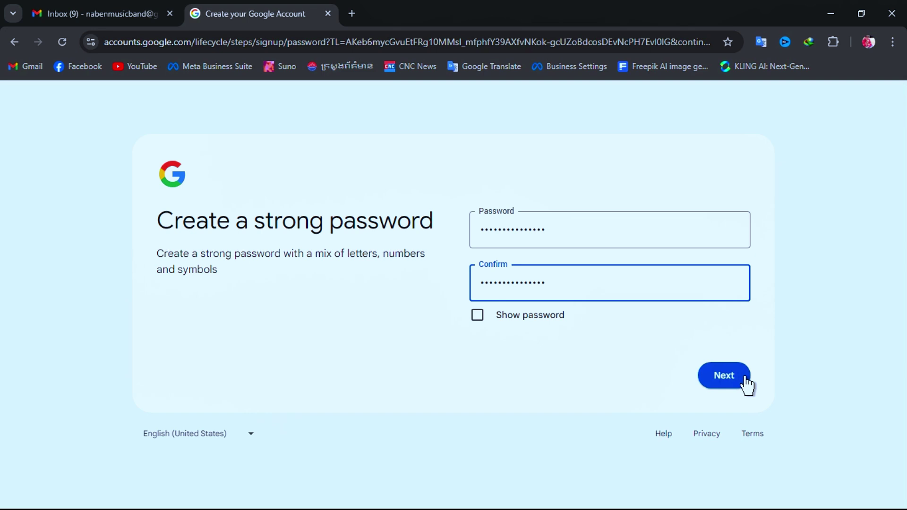
{"action": "left_click", "coordinate": [724, 376]}
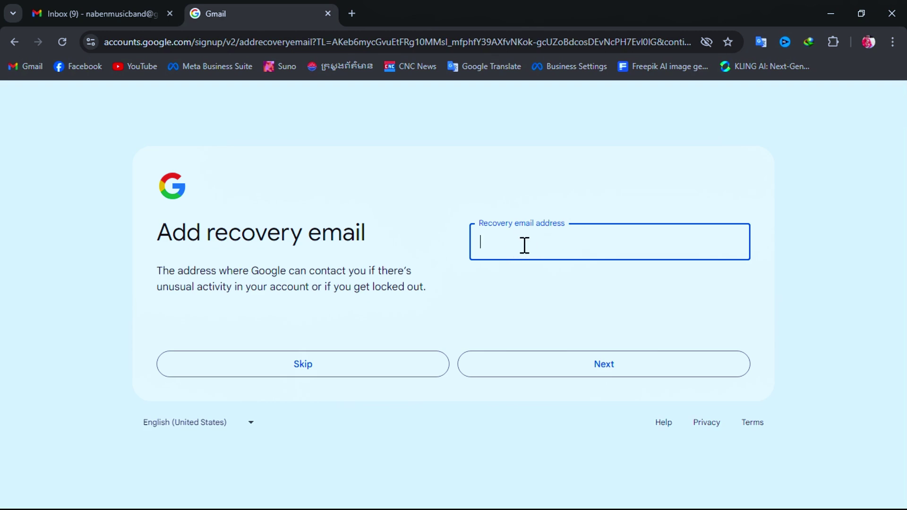
Copy the existing account's email address from the Gmail tab's avatar menu.
{"action": "left_click", "coordinate": [99, 14]}
{"action": "left_click", "coordinate": [883, 103]}
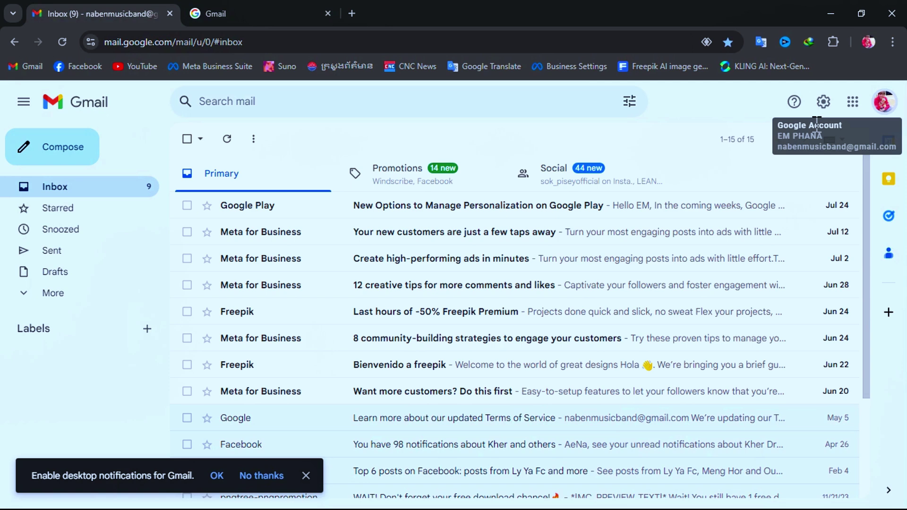
{"action": "left_click", "coordinate": [883, 104]}
{"action": "left_click_drag", "start_coordinate": [696, 143], "coordinate": [829, 161]}
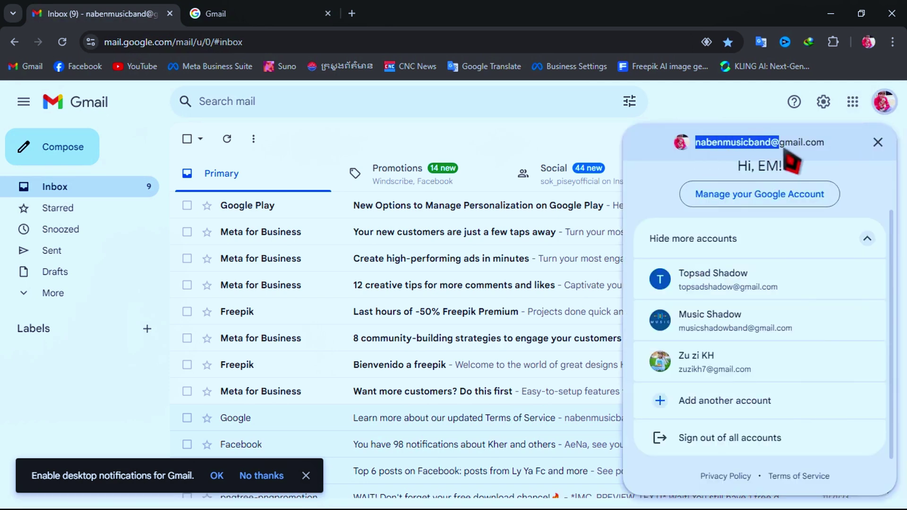
{"action": "right_click", "coordinate": [797, 143]}
{"action": "left_click", "coordinate": [663, 157]}
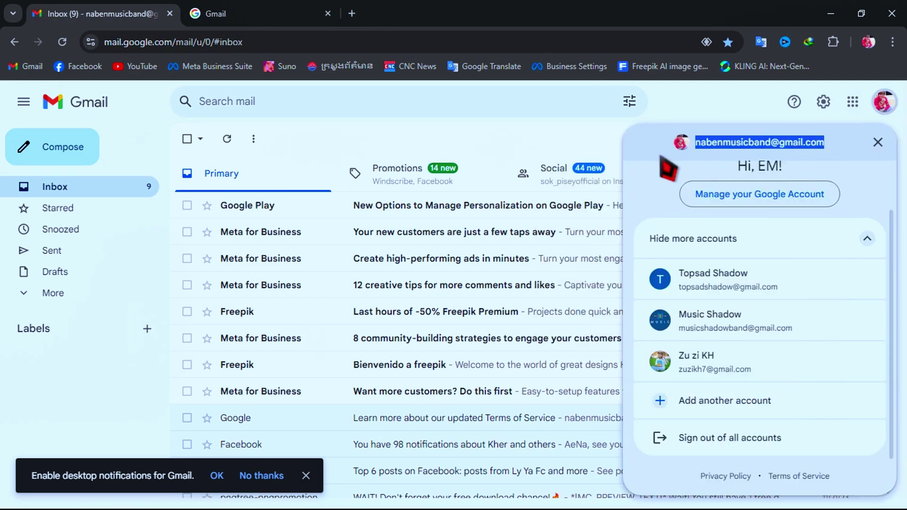
Paste the copied address into the Recovery email field on the sign-up tab.
{"action": "left_click", "coordinate": [291, 19]}
{"action": "right_click", "coordinate": [512, 244]}
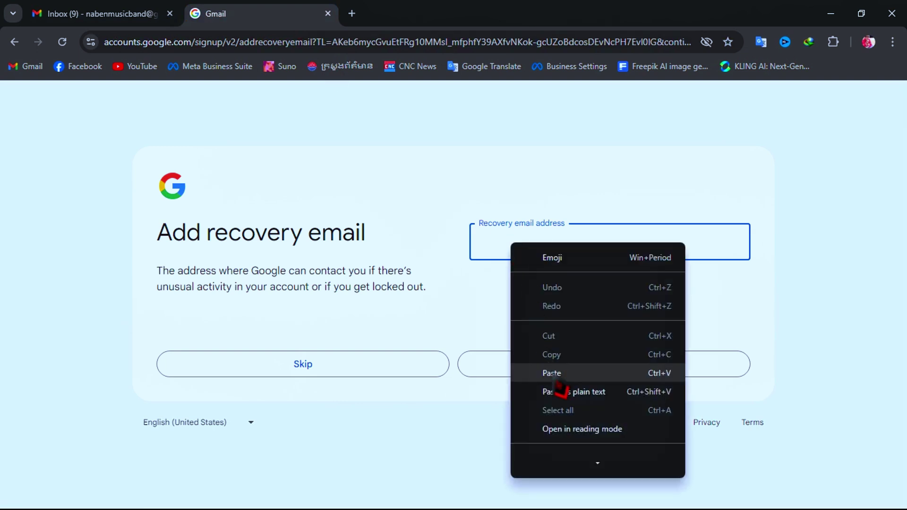
{"action": "left_click", "coordinate": [553, 332]}
Submit the recovery email and continue past the account review page.
{"action": "left_click", "coordinate": [626, 374]}
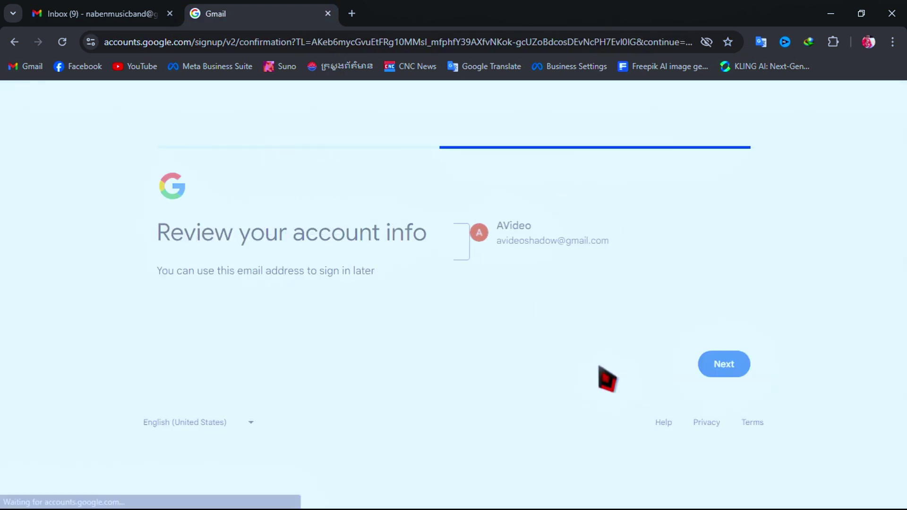
{"action": "left_click_drag", "start_coordinate": [616, 242], "coordinate": [496, 243]}
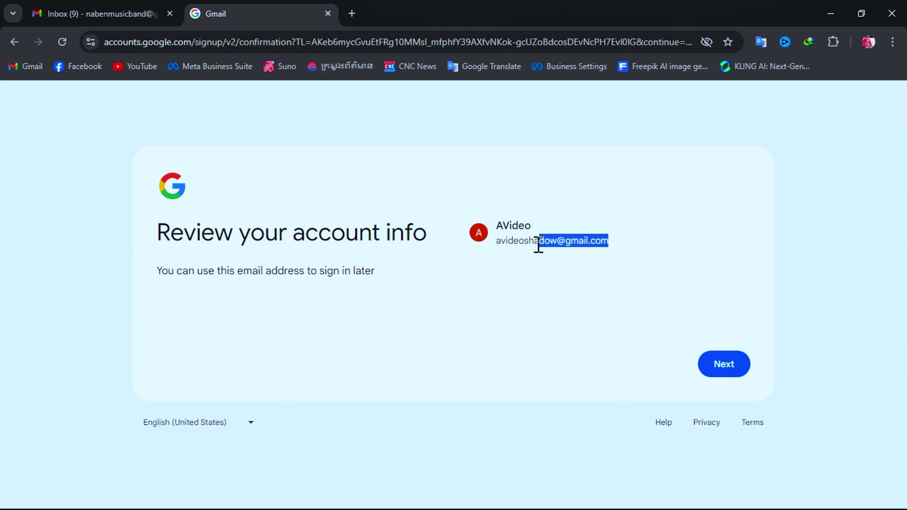
{"action": "left_click", "coordinate": [552, 242]}
{"action": "left_click", "coordinate": [723, 369]}
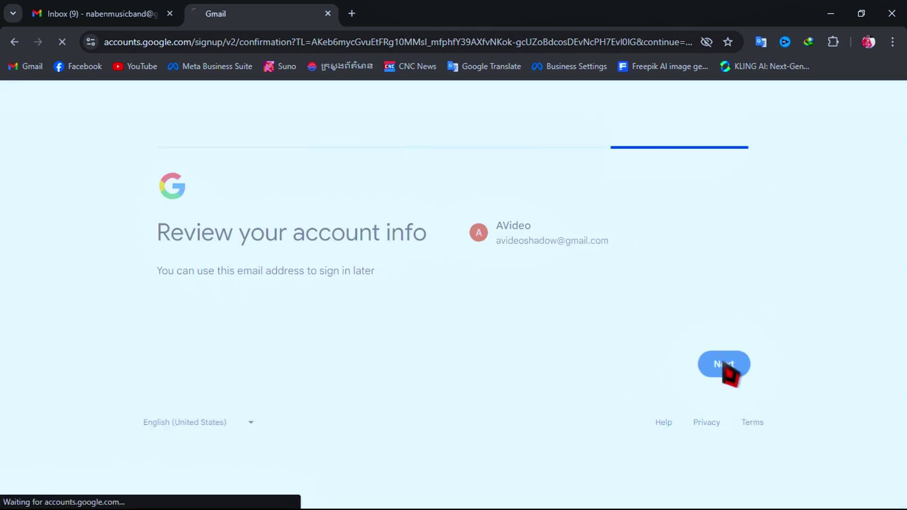
{"action": "scroll", "coordinate": [731, 377], "scroll_direction": "down", "scroll_amount": 10}
Agree to the privacy terms and decline the new Chrome profile, landing in the new inbox.
{"action": "left_click", "coordinate": [707, 411]}
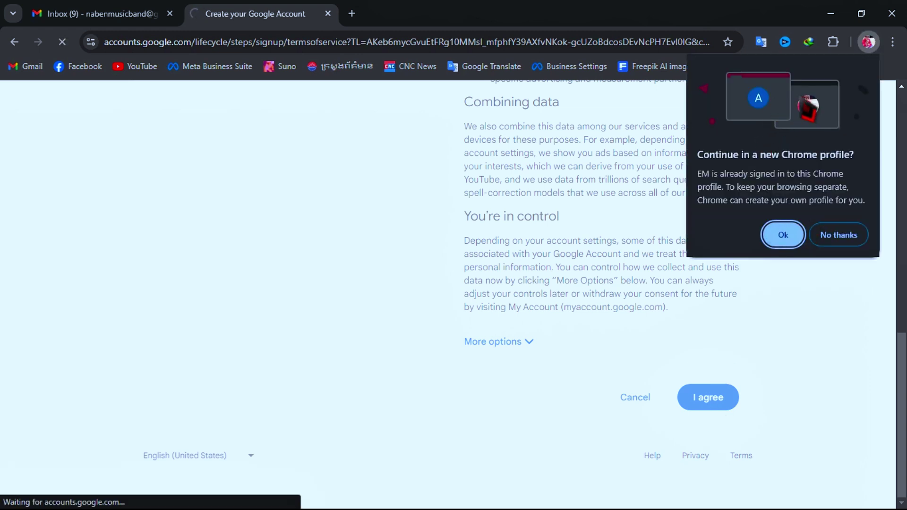
{"action": "left_click", "coordinate": [838, 237]}
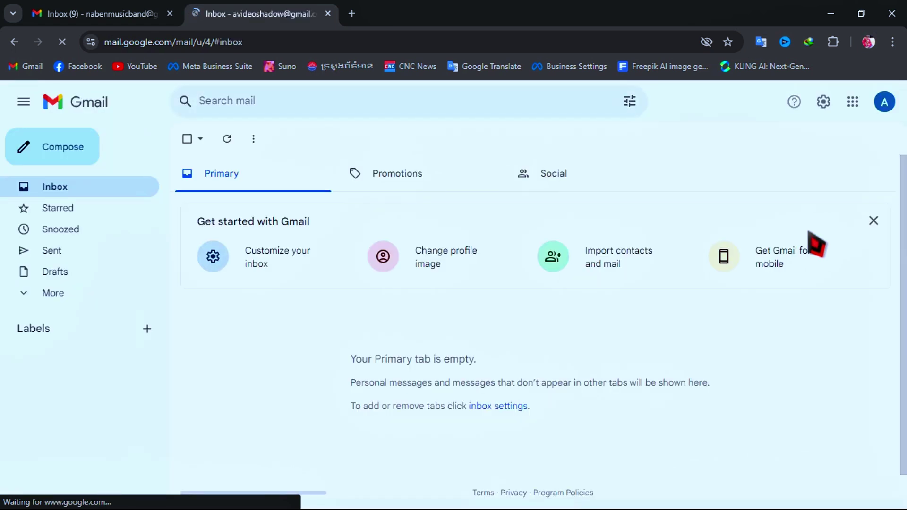
Dismiss the Chat and Meet prompt and show the new account's profile panel.
{"action": "left_click", "coordinate": [821, 181]}
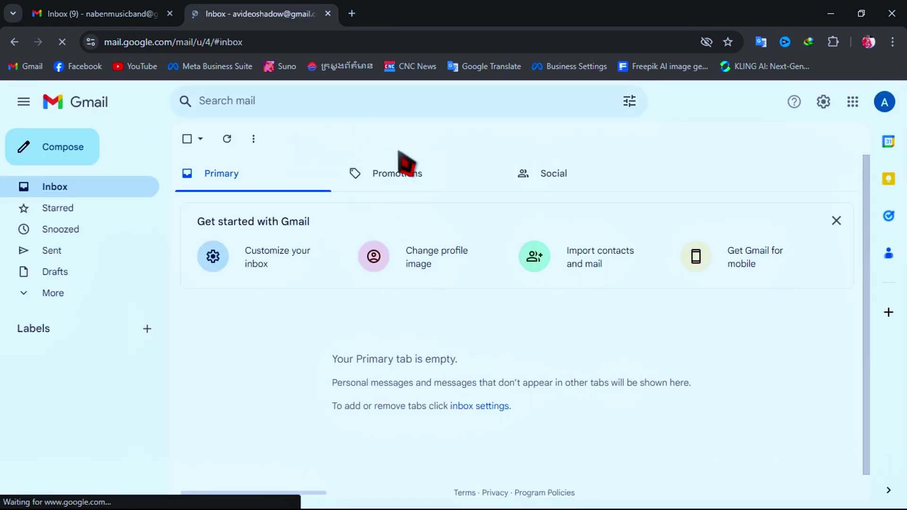
{"action": "left_click", "coordinate": [885, 106]}
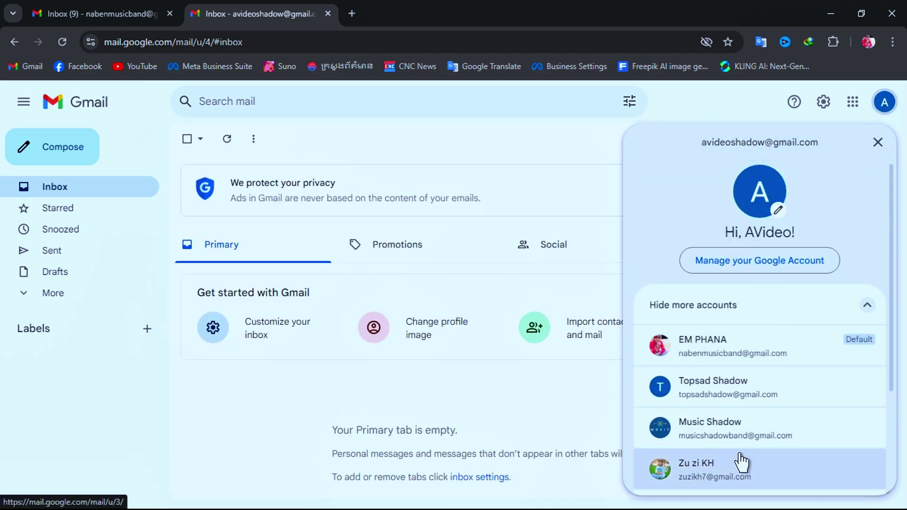
{"action": "scroll", "coordinate": [738, 461], "scroll_direction": "down", "scroll_amount": 2}
{"action": "scroll", "coordinate": [742, 373], "scroll_direction": "up", "scroll_amount": 2}
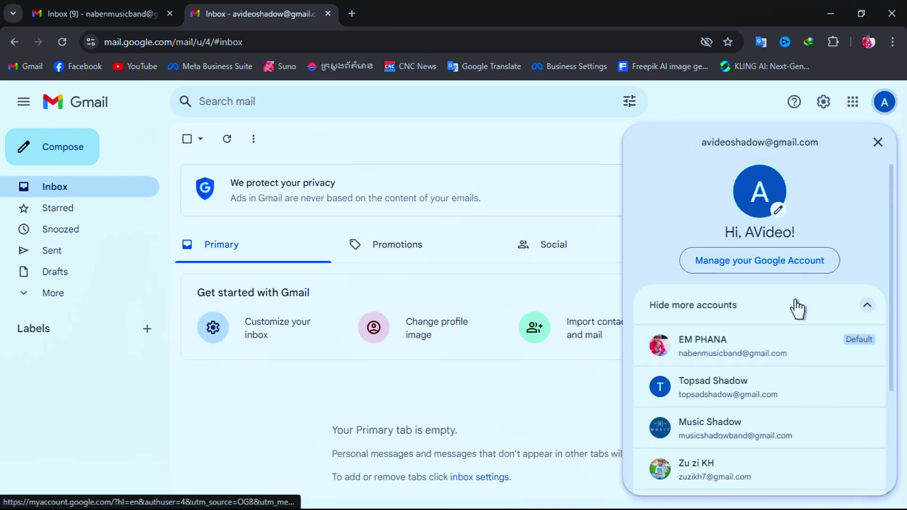
Choose the dark walking-figure photo from the Desktop as the new profile picture upload.
{"action": "left_click", "coordinate": [780, 212]}
{"action": "left_click", "coordinate": [461, 455]}
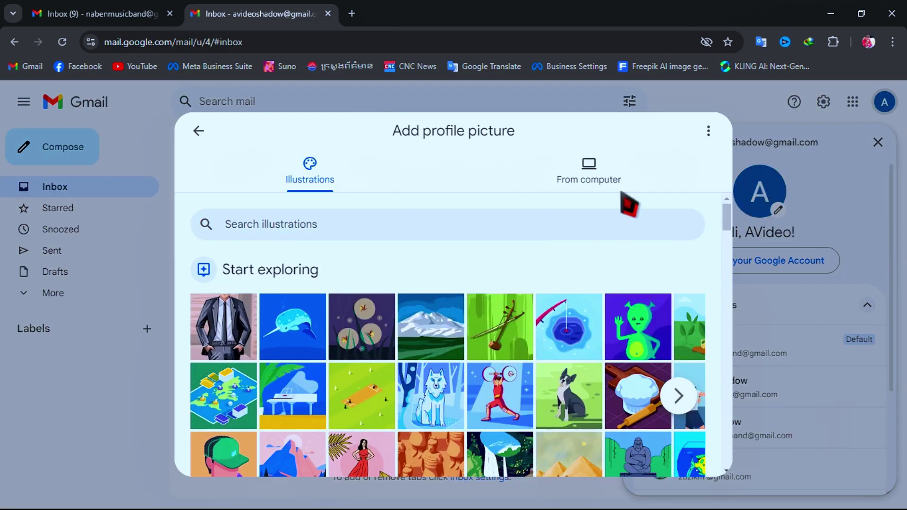
{"action": "left_click", "coordinate": [587, 170]}
{"action": "left_click", "coordinate": [401, 436]}
{"action": "left_click", "coordinate": [229, 169]}
{"action": "scroll", "coordinate": [496, 298], "scroll_direction": "down", "scroll_amount": 2}
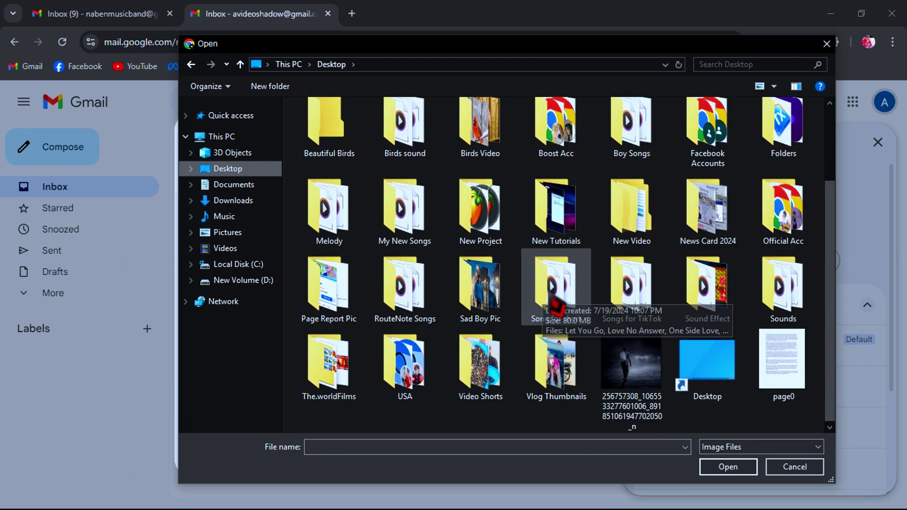
{"action": "left_click", "coordinate": [666, 385]}
{"action": "double_click", "coordinate": [665, 384]}
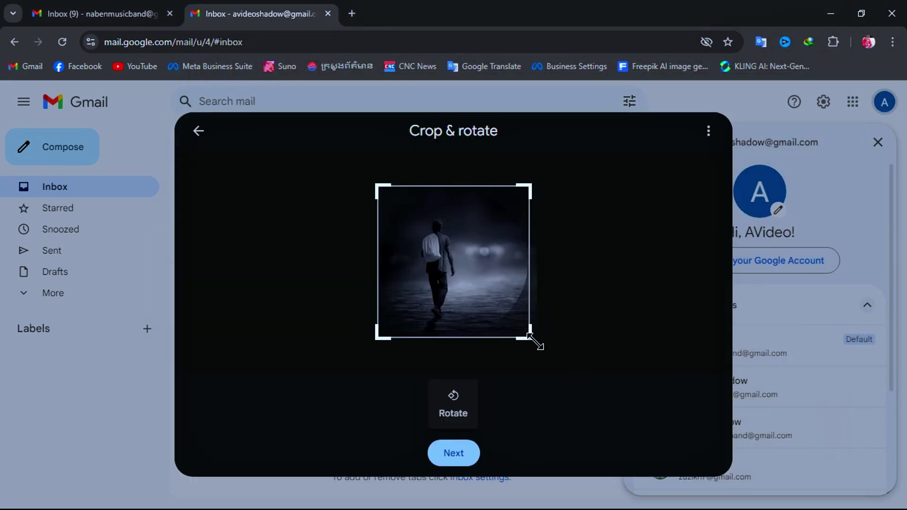
Reposition the photo in the crop area and save it as the profile picture.
{"action": "mouse_move", "coordinate": [458, 284]}
{"action": "left_mouse_down"}
{"action": "mouse_move", "coordinate": [464, 276]}
{"action": "mouse_move", "coordinate": [456, 273]}
{"action": "left_mouse_up"}
{"action": "left_click", "coordinate": [454, 453]}
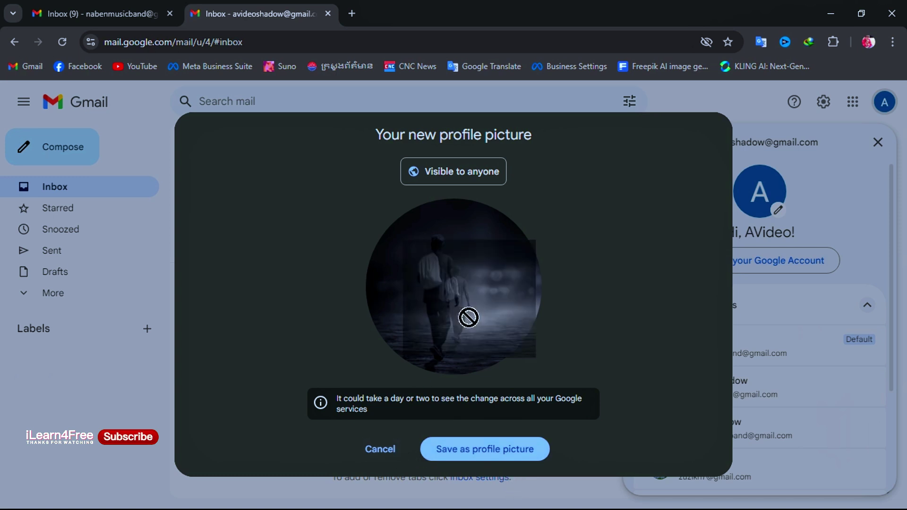
{"action": "left_click", "coordinate": [494, 456]}
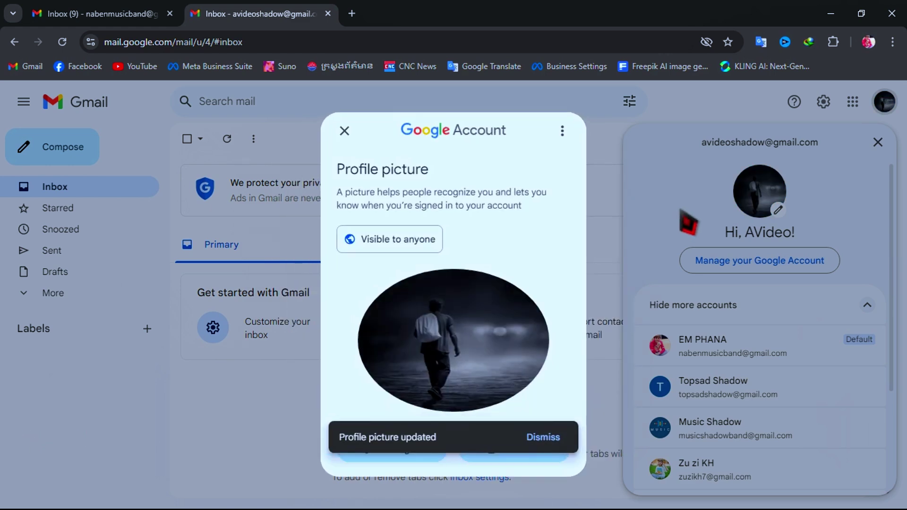
{"action": "left_click", "coordinate": [688, 224]}
Go from Gmail to the Google Account's Security settings page.
{"action": "left_click", "coordinate": [753, 266]}
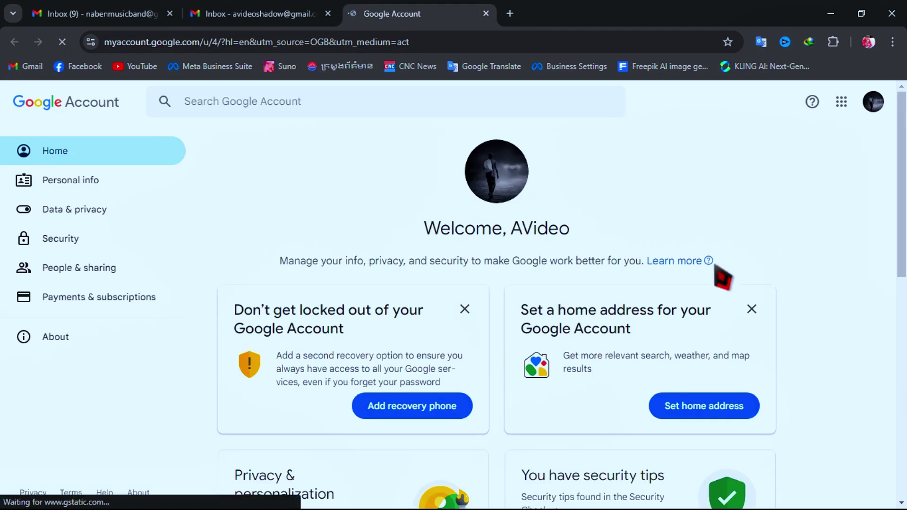
{"action": "scroll", "coordinate": [719, 273], "scroll_direction": "down", "scroll_amount": 2}
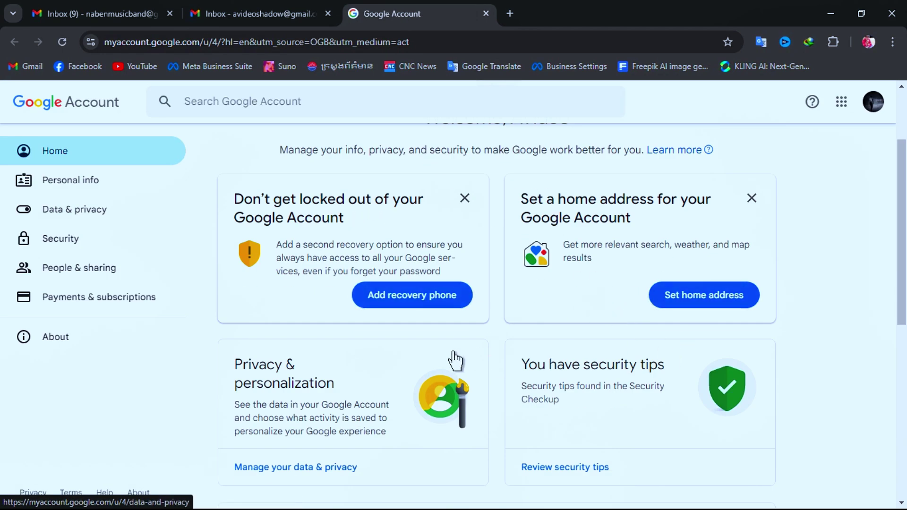
{"action": "scroll", "coordinate": [452, 361], "scroll_direction": "down", "scroll_amount": 5}
{"action": "scroll", "coordinate": [454, 366], "scroll_direction": "up", "scroll_amount": 3}
{"action": "scroll", "coordinate": [450, 364], "scroll_direction": "up", "scroll_amount": 3}
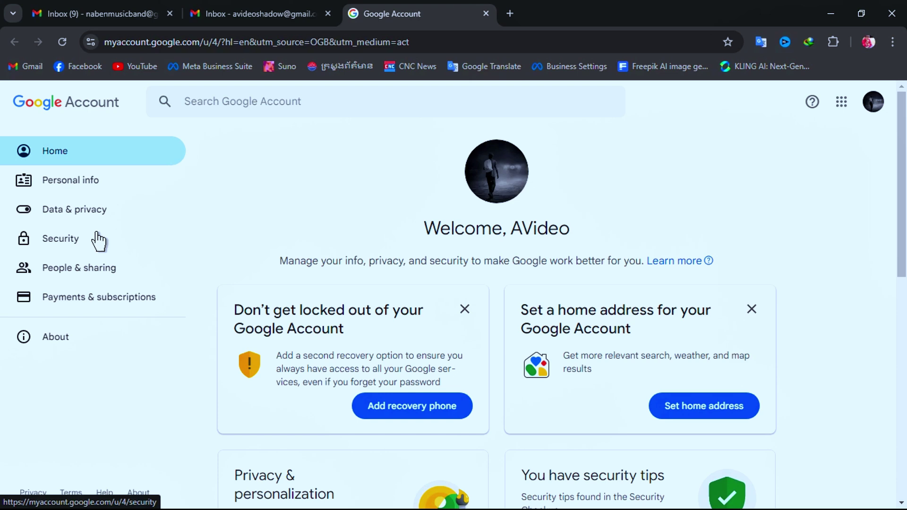
{"action": "left_click", "coordinate": [68, 243]}
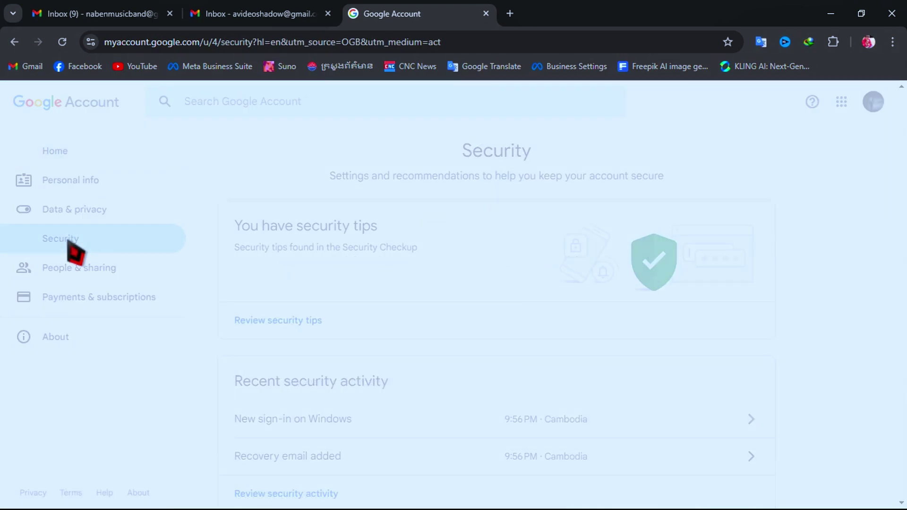
{"action": "scroll", "coordinate": [356, 333], "scroll_direction": "down", "scroll_amount": 3}
{"action": "scroll", "coordinate": [357, 333], "scroll_direction": "down", "scroll_amount": 2}
{"action": "scroll", "coordinate": [397, 341], "scroll_direction": "down", "scroll_amount": 2}
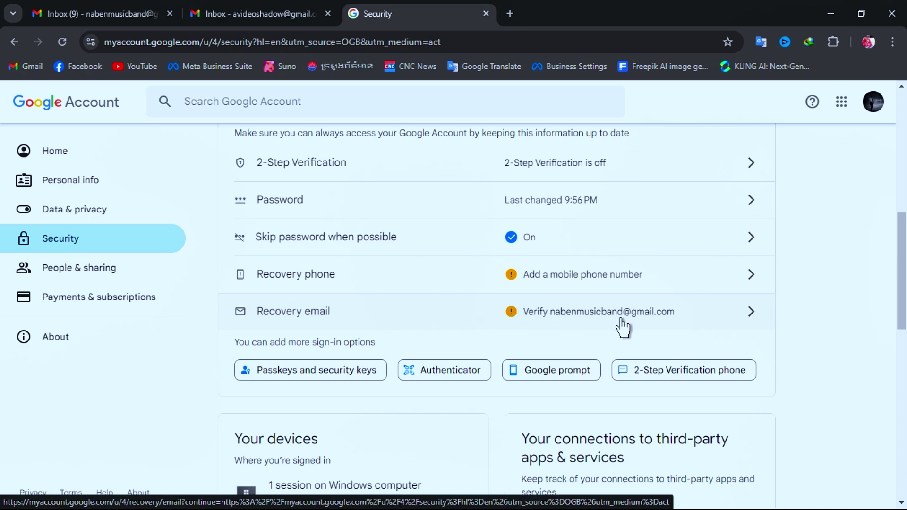
Request a recovery-email verification code and copy it from the email in the Gmail inbox.
{"action": "left_click", "coordinate": [566, 323]}
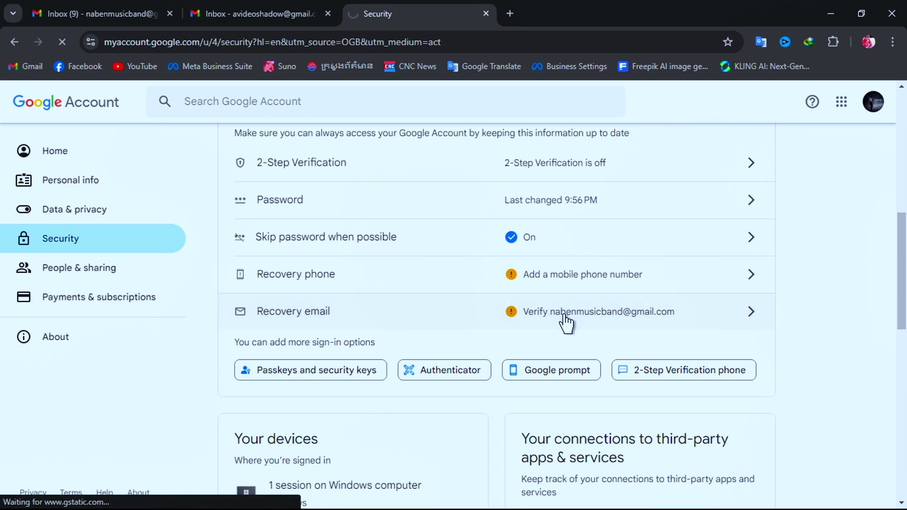
{"action": "left_click", "coordinate": [423, 429]}
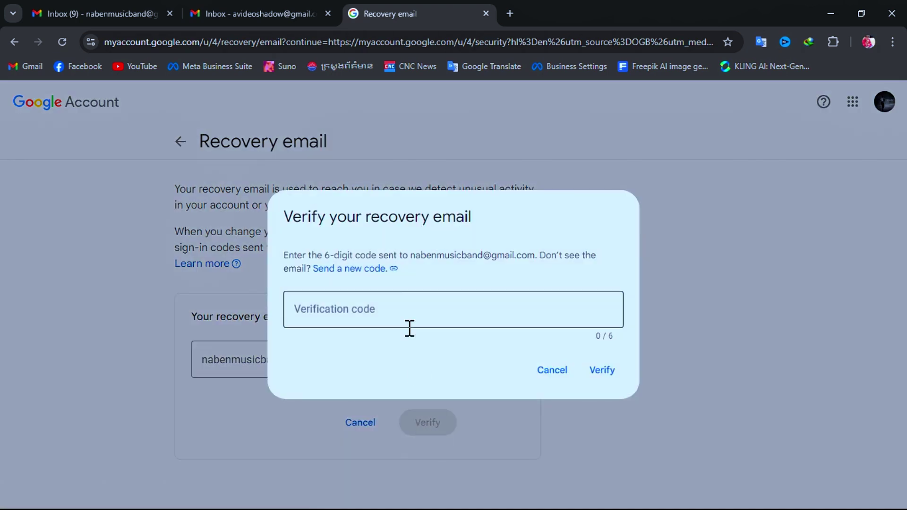
{"action": "left_click", "coordinate": [393, 320]}
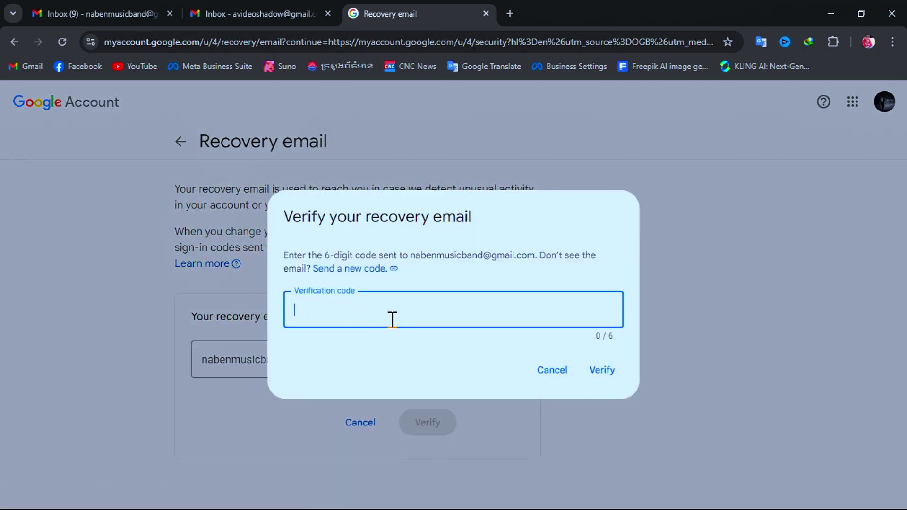
{"action": "left_click", "coordinate": [135, 21]}
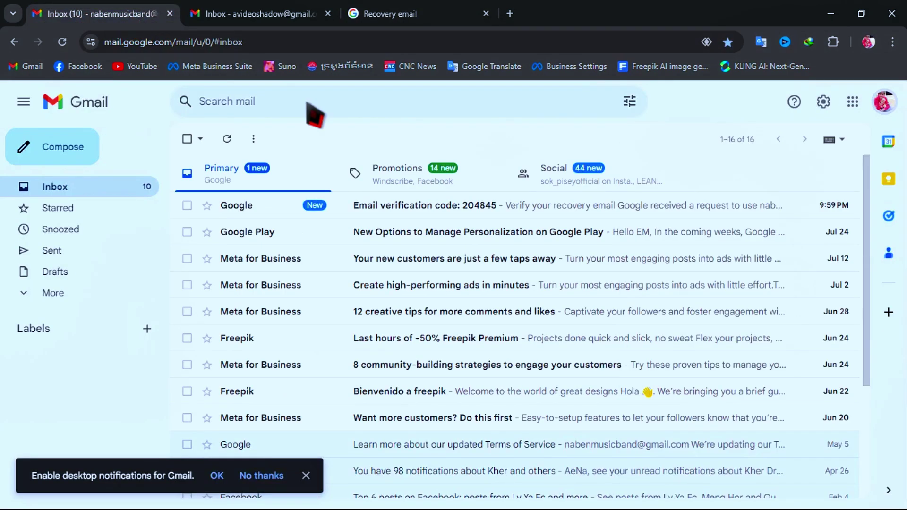
{"action": "left_click", "coordinate": [408, 213]}
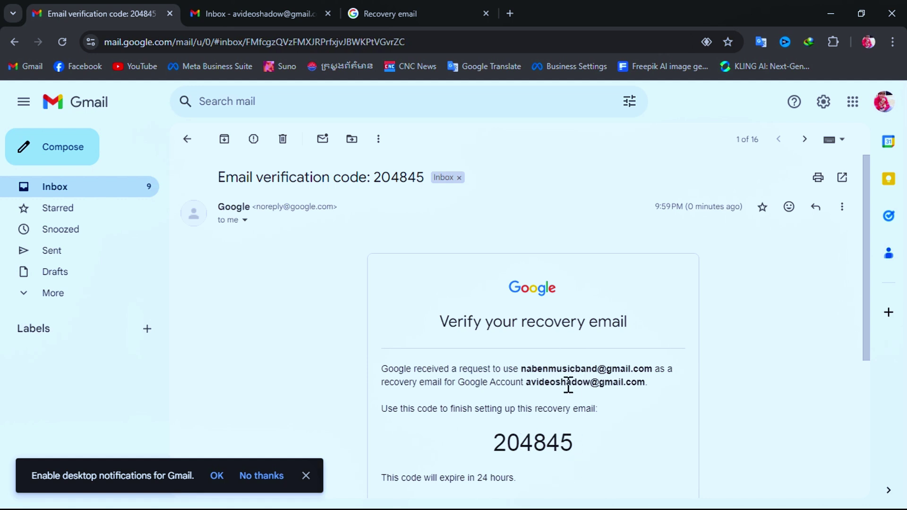
{"action": "left_click_drag", "start_coordinate": [509, 442], "coordinate": [561, 442]}
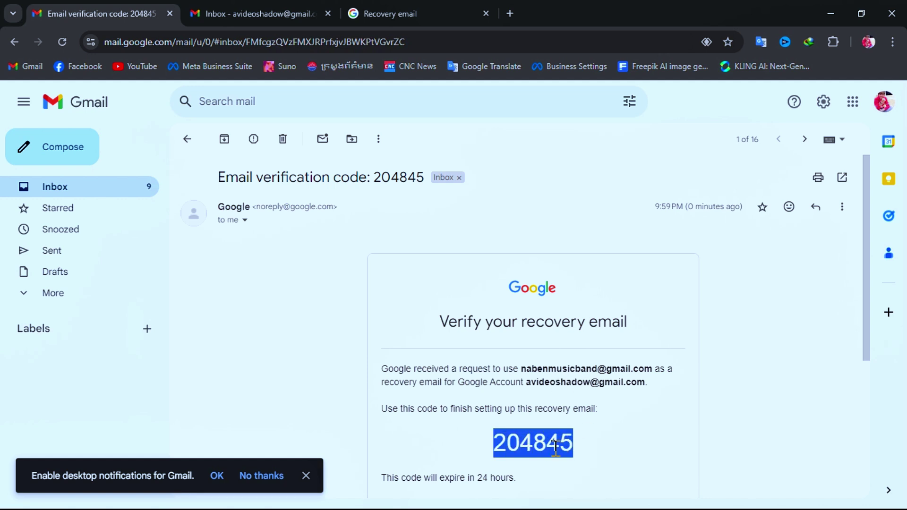
{"action": "right_click", "coordinate": [556, 445]}
{"action": "left_click", "coordinate": [602, 264]}
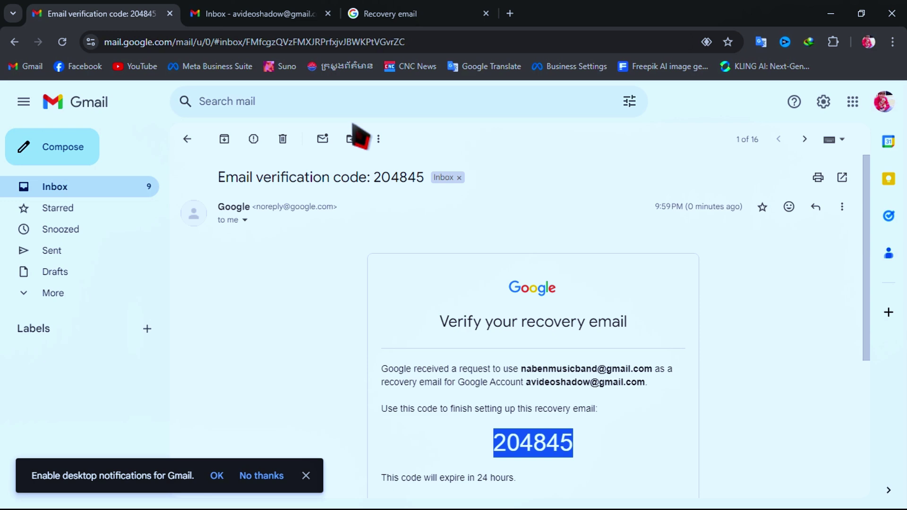
Paste the code into the Verify dialog, confirm the recovery email, and return to Security.
{"action": "left_click", "coordinate": [390, 15]}
{"action": "right_click", "coordinate": [291, 310]}
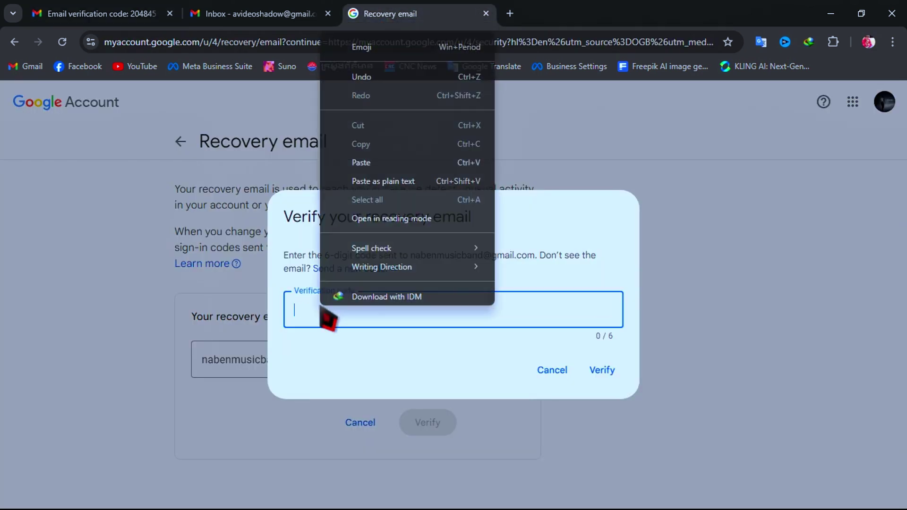
{"action": "left_click", "coordinate": [321, 194]}
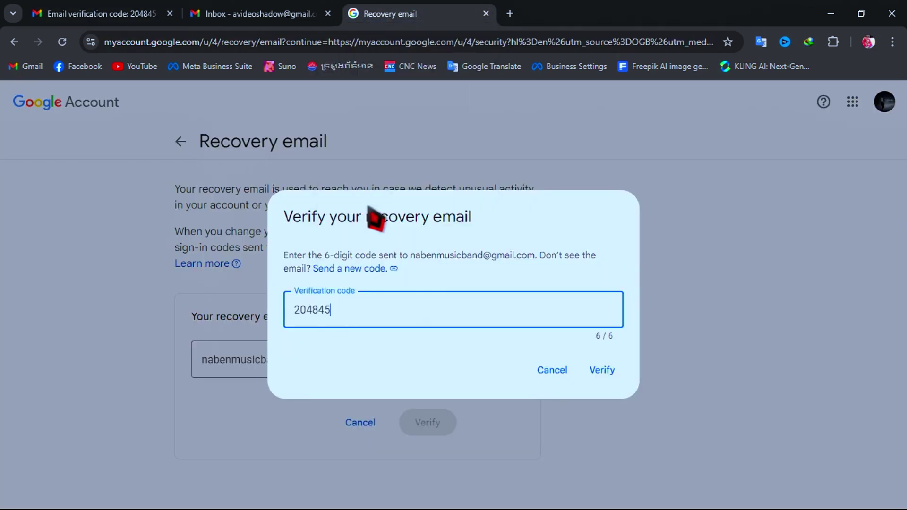
{"action": "left_click", "coordinate": [600, 374]}
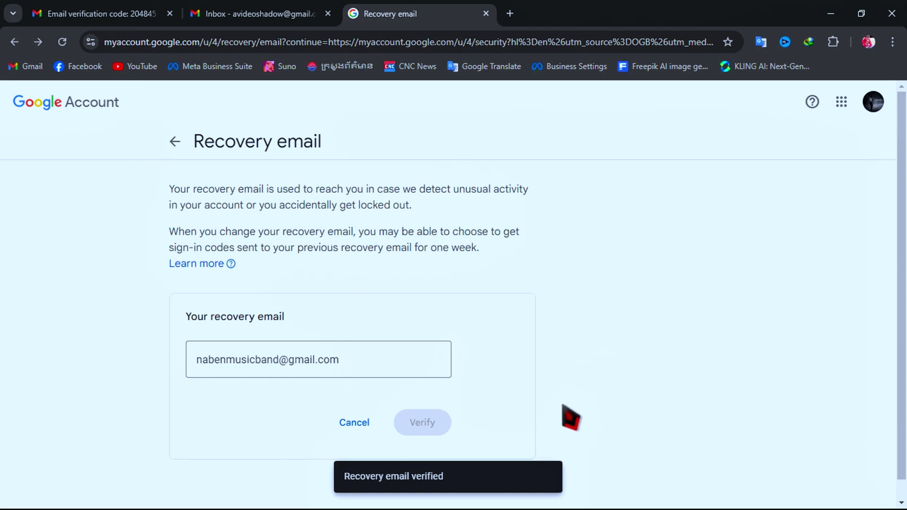
{"action": "left_click_drag", "start_coordinate": [457, 486], "coordinate": [411, 476]}
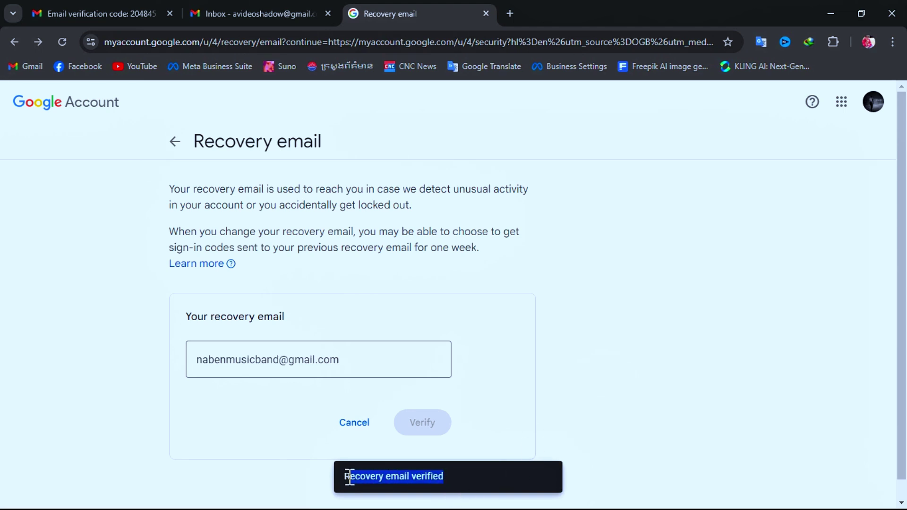
{"action": "left_click", "coordinate": [174, 142]}
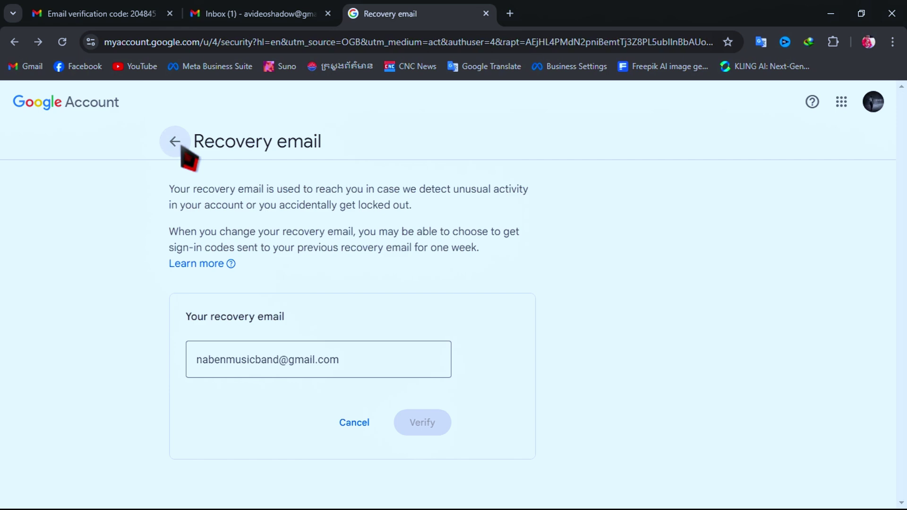
{"action": "scroll", "coordinate": [334, 315], "scroll_direction": "down", "scroll_amount": 2}
{"action": "scroll", "coordinate": [407, 363], "scroll_direction": "down", "scroll_amount": 5}
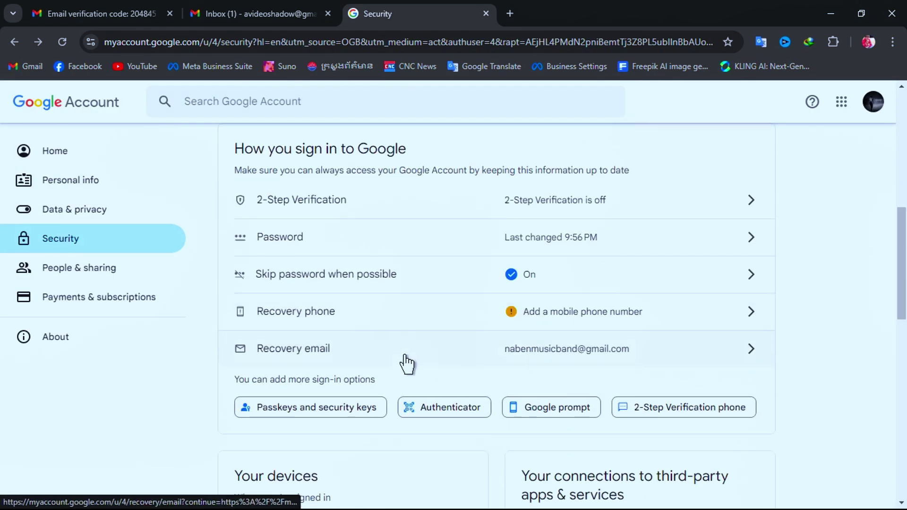
{"action": "scroll", "coordinate": [470, 332], "scroll_direction": "up", "scroll_amount": 2}
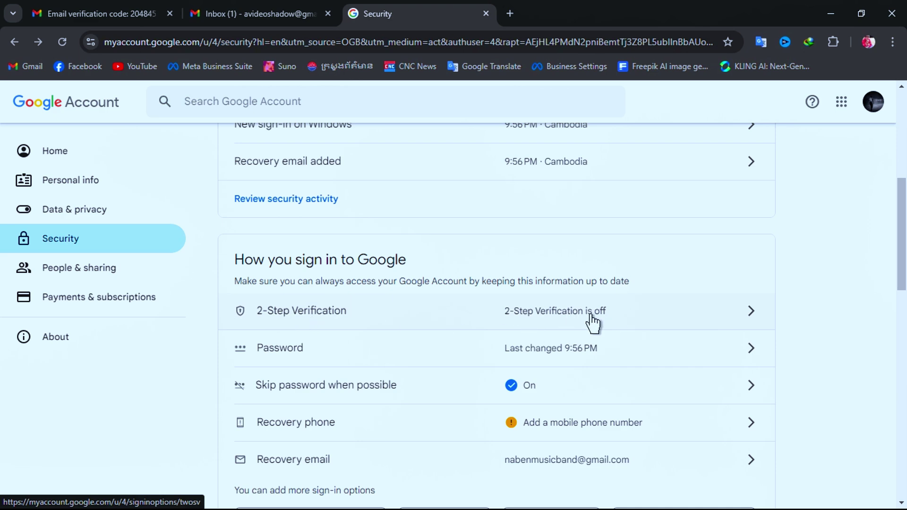
{"action": "scroll", "coordinate": [589, 324], "scroll_direction": "up", "scroll_amount": 2}
{"action": "scroll", "coordinate": [588, 329], "scroll_direction": "down", "scroll_amount": 2}
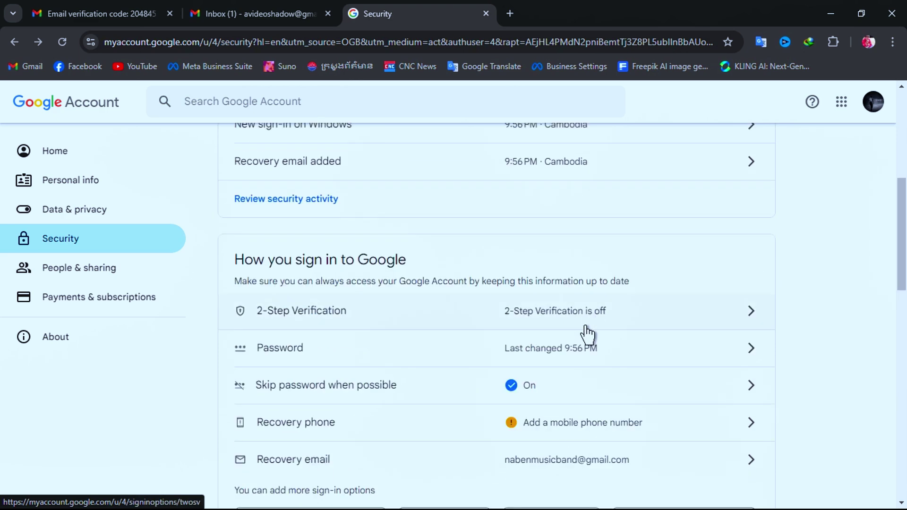
Go into the 2-Step Verification settings from the Security page.
{"action": "left_click", "coordinate": [552, 327]}
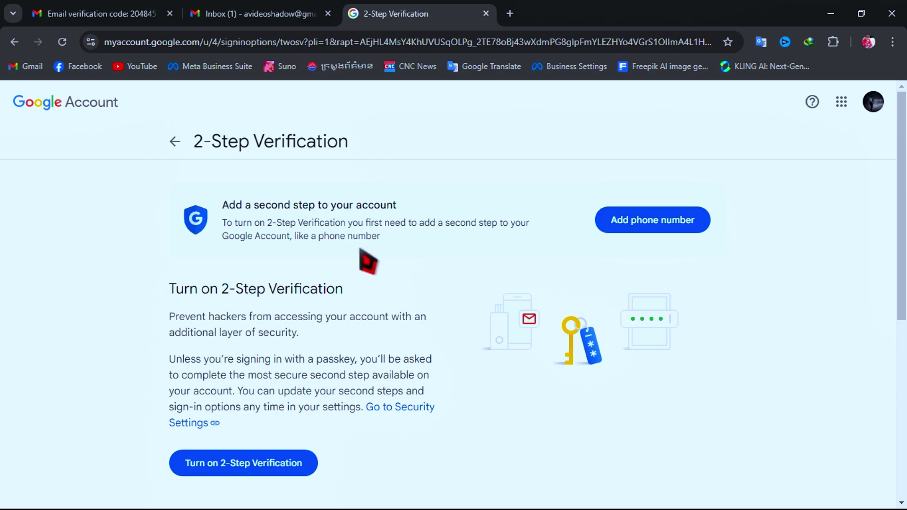
{"action": "scroll", "coordinate": [368, 262], "scroll_direction": "down", "scroll_amount": 3}
{"action": "scroll", "coordinate": [370, 300], "scroll_direction": "down", "scroll_amount": 2}
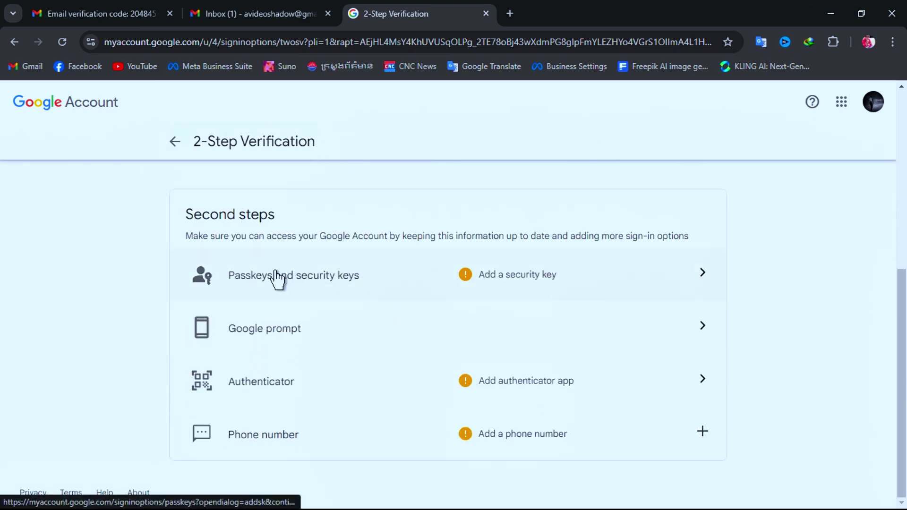
Create a passkey on this device via Windows Hello PIN and return to 2-Step Verification.
{"action": "left_click", "coordinate": [529, 286]}
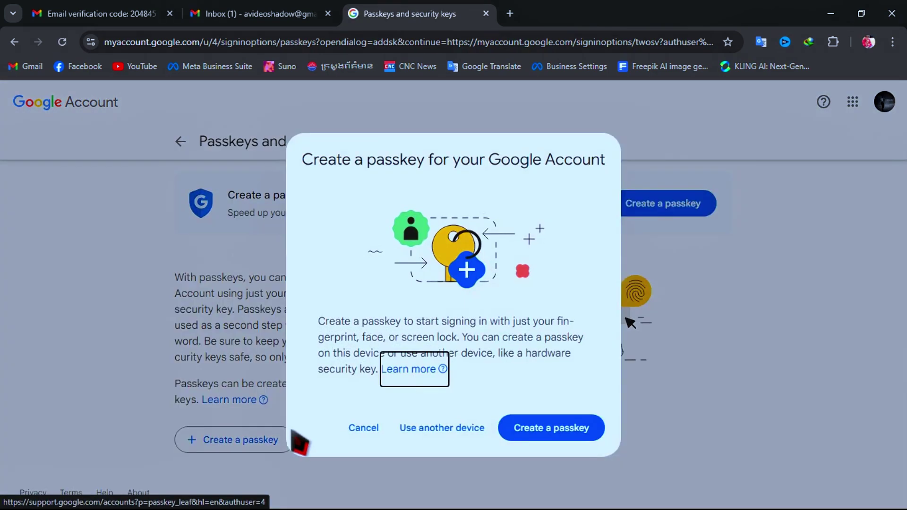
{"action": "left_click", "coordinate": [551, 433]}
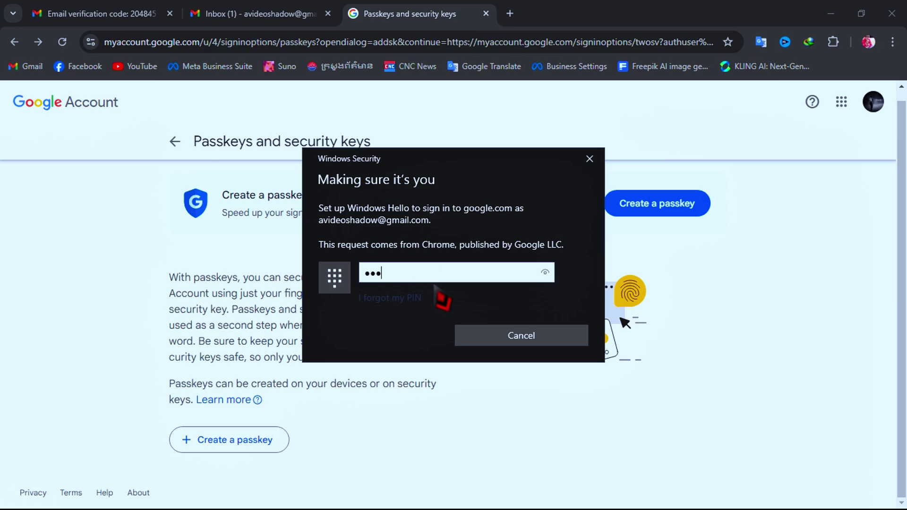
{"action": "key", "text": "Return"}
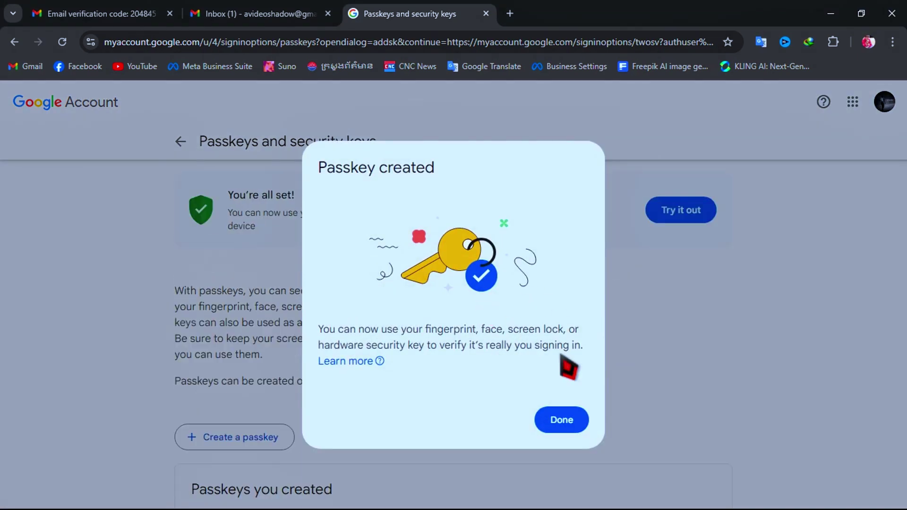
{"action": "left_click", "coordinate": [561, 420]}
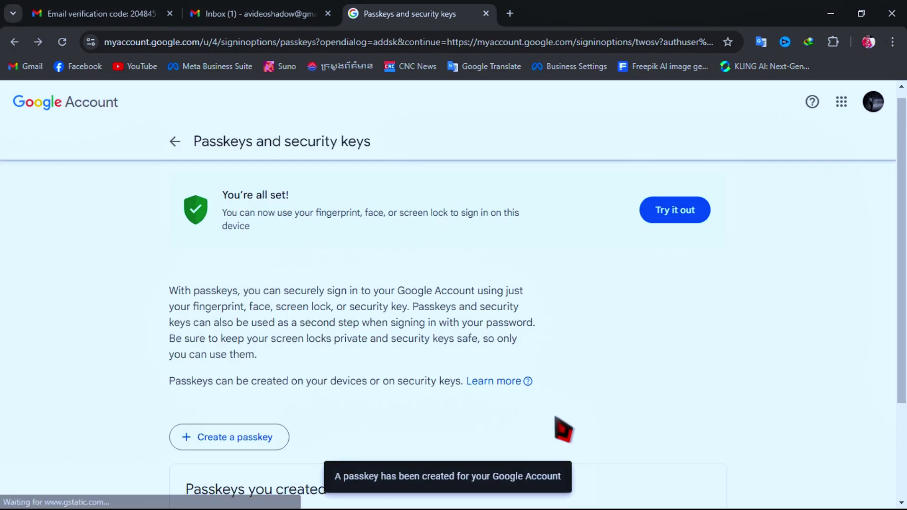
{"action": "left_click_drag", "start_coordinate": [301, 199], "coordinate": [221, 196]}
{"action": "left_click", "coordinate": [305, 207]}
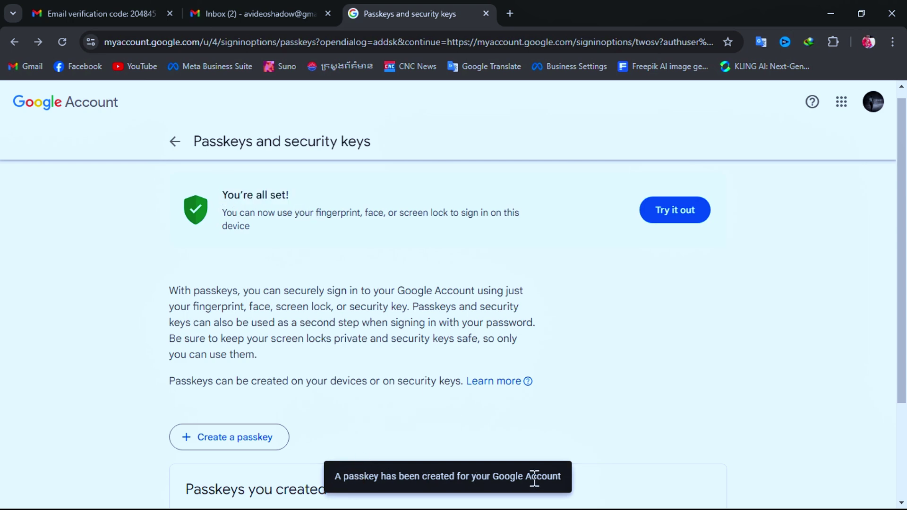
{"action": "scroll", "coordinate": [351, 262], "scroll_direction": "down", "scroll_amount": 2}
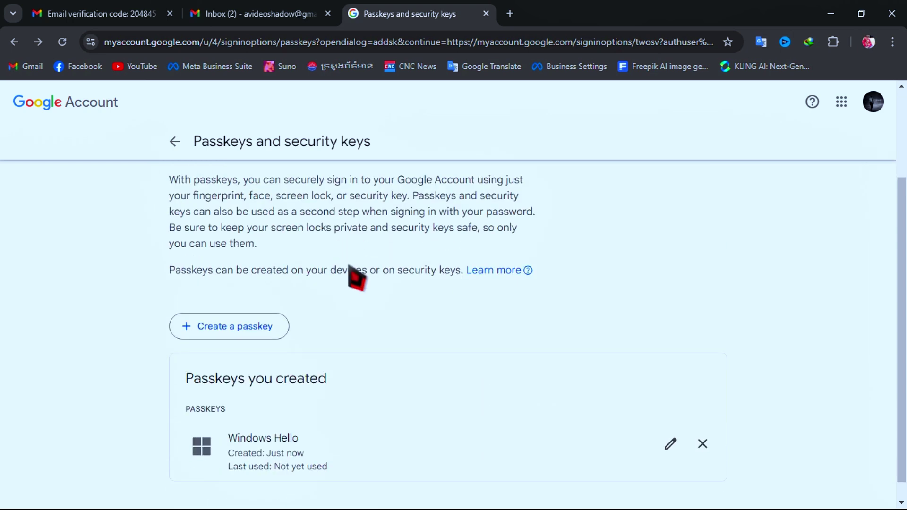
{"action": "scroll", "coordinate": [304, 451], "scroll_direction": "up", "scroll_amount": 2}
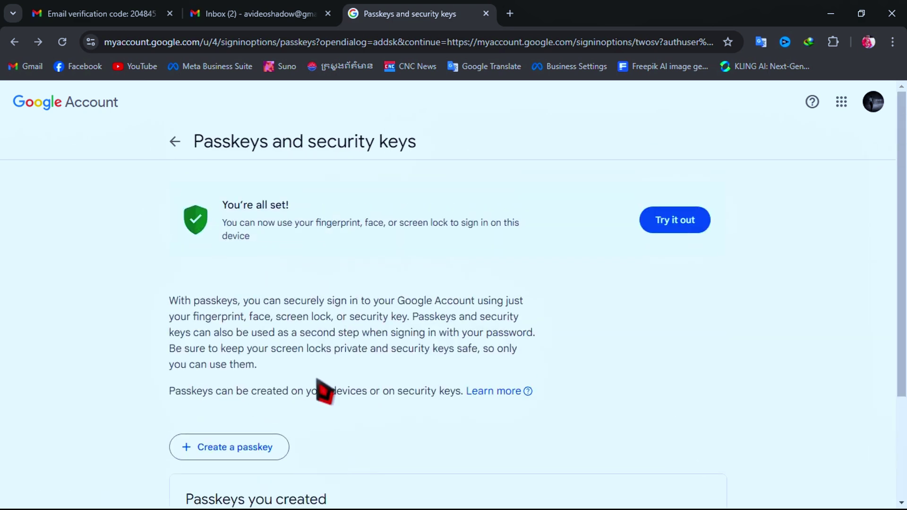
{"action": "left_click", "coordinate": [176, 145]}
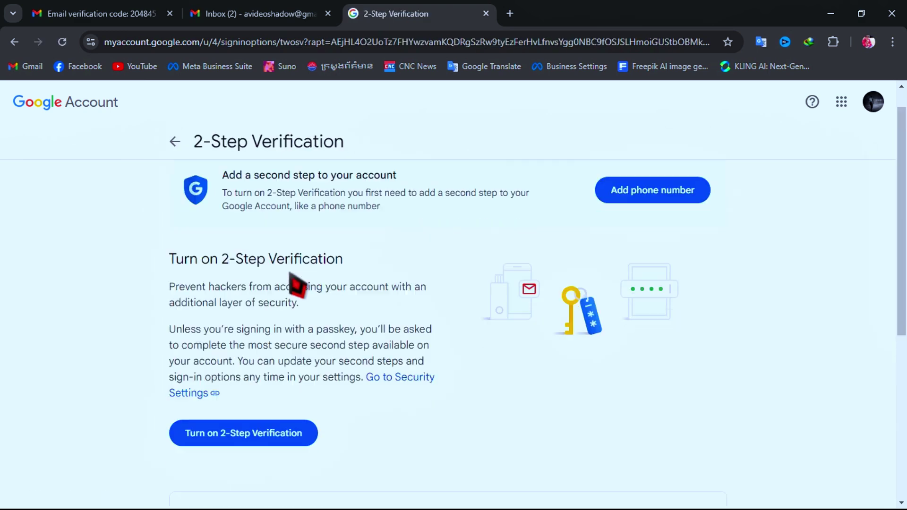
{"action": "scroll", "coordinate": [298, 302], "scroll_direction": "down", "scroll_amount": 5}
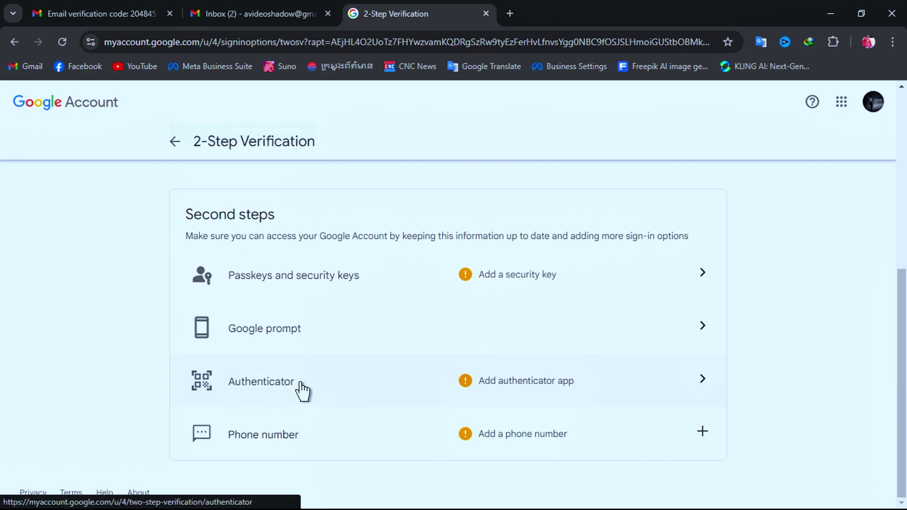
{"action": "scroll", "coordinate": [302, 389], "scroll_direction": "up", "scroll_amount": 5}
Go back to Security, then look over the Personal info page.
{"action": "left_click", "coordinate": [174, 144]}
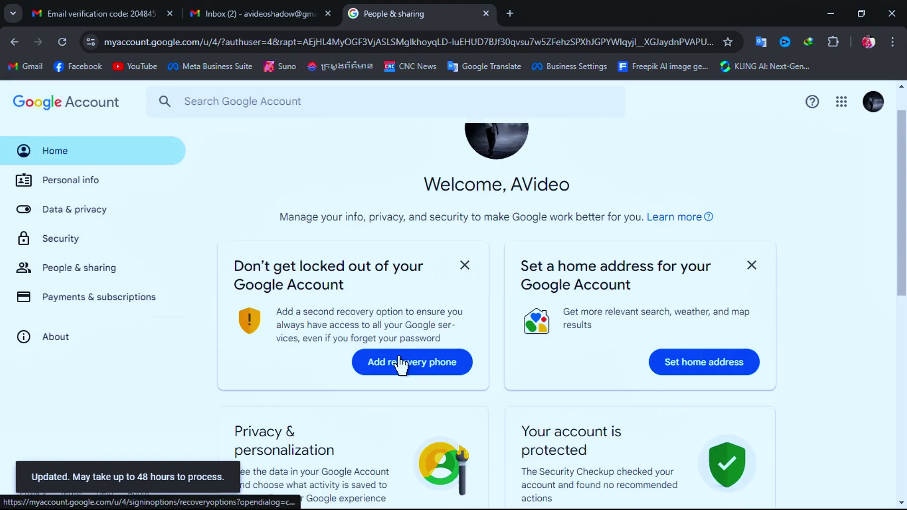
{"action": "left_click", "coordinate": [117, 186]}
{"action": "scroll", "coordinate": [459, 336], "scroll_direction": "down", "scroll_amount": 5}
{"action": "scroll", "coordinate": [500, 388], "scroll_direction": "down", "scroll_amount": 4}
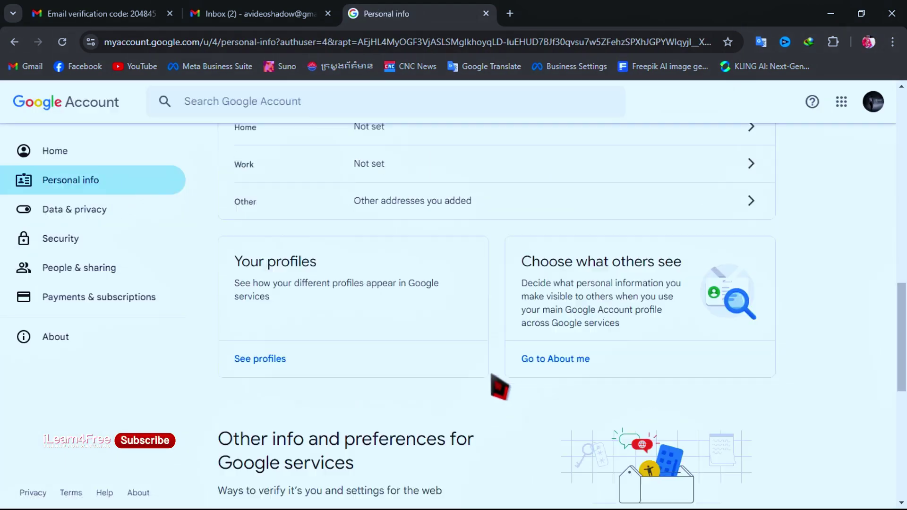
{"action": "scroll", "coordinate": [500, 388], "scroll_direction": "down", "scroll_amount": 3}
{"action": "scroll", "coordinate": [453, 319], "scroll_direction": "up", "scroll_amount": 10}
Refresh the new account's inbox and read Google's new-passkey security alert email.
{"action": "left_click", "coordinate": [255, 14]}
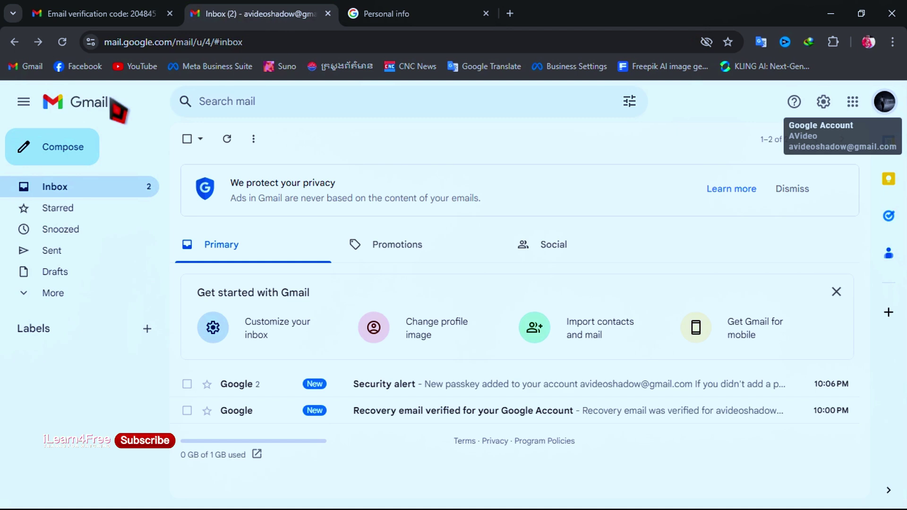
{"action": "left_click", "coordinate": [63, 42]}
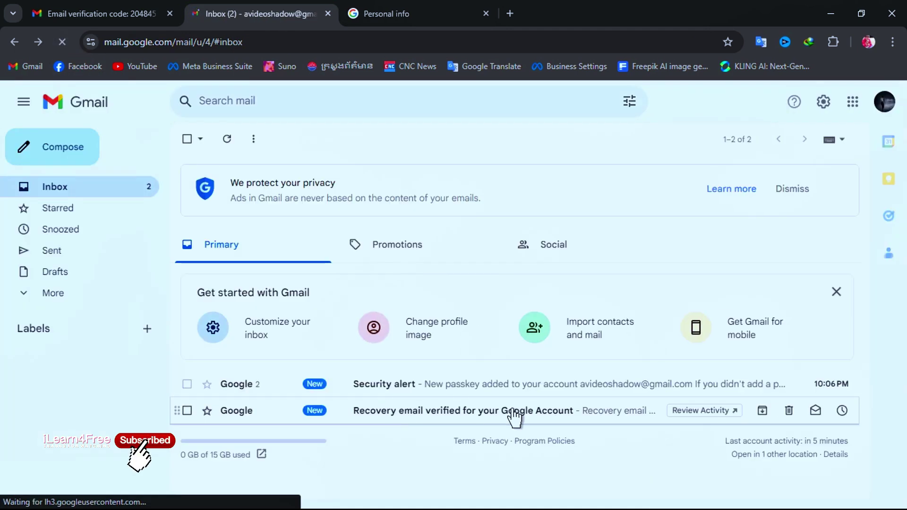
{"action": "left_click", "coordinate": [836, 291]}
{"action": "left_click", "coordinate": [442, 276]}
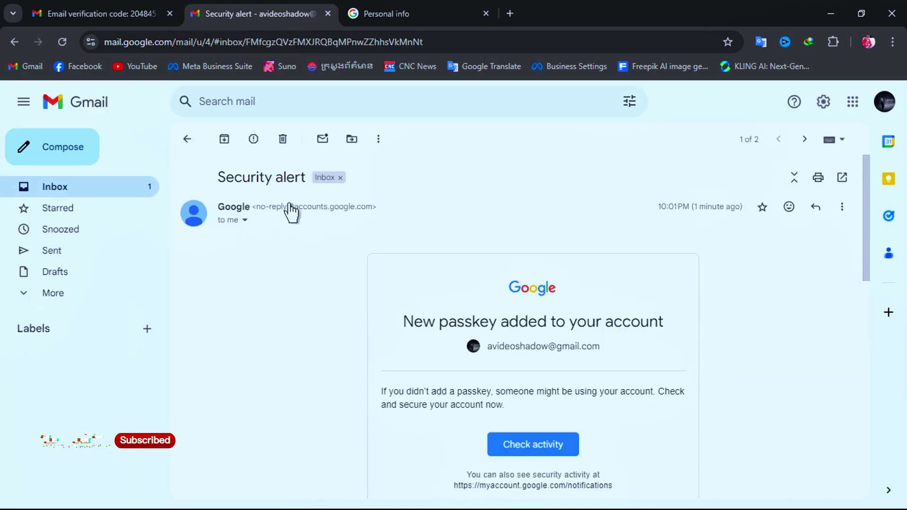